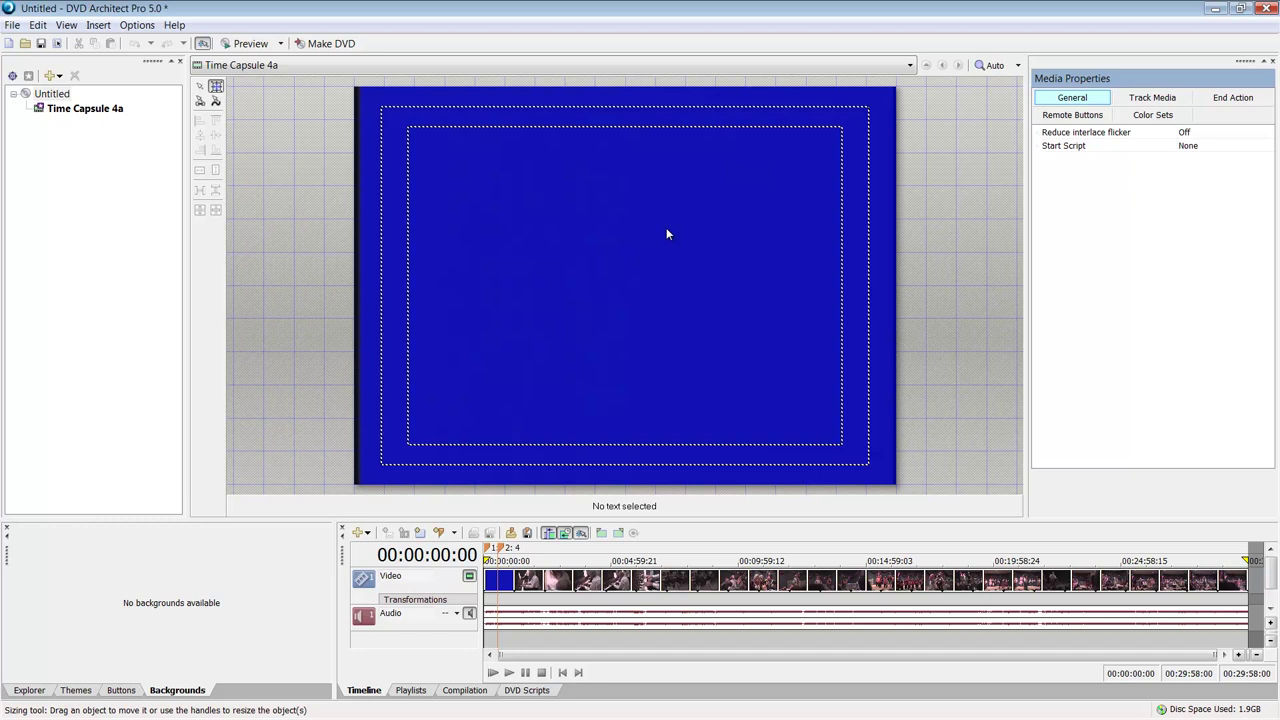
Step: Discard the old project and create a Single Movie project in MPEG-2 720x480 4:3 NTSC
left_click(12, 24)
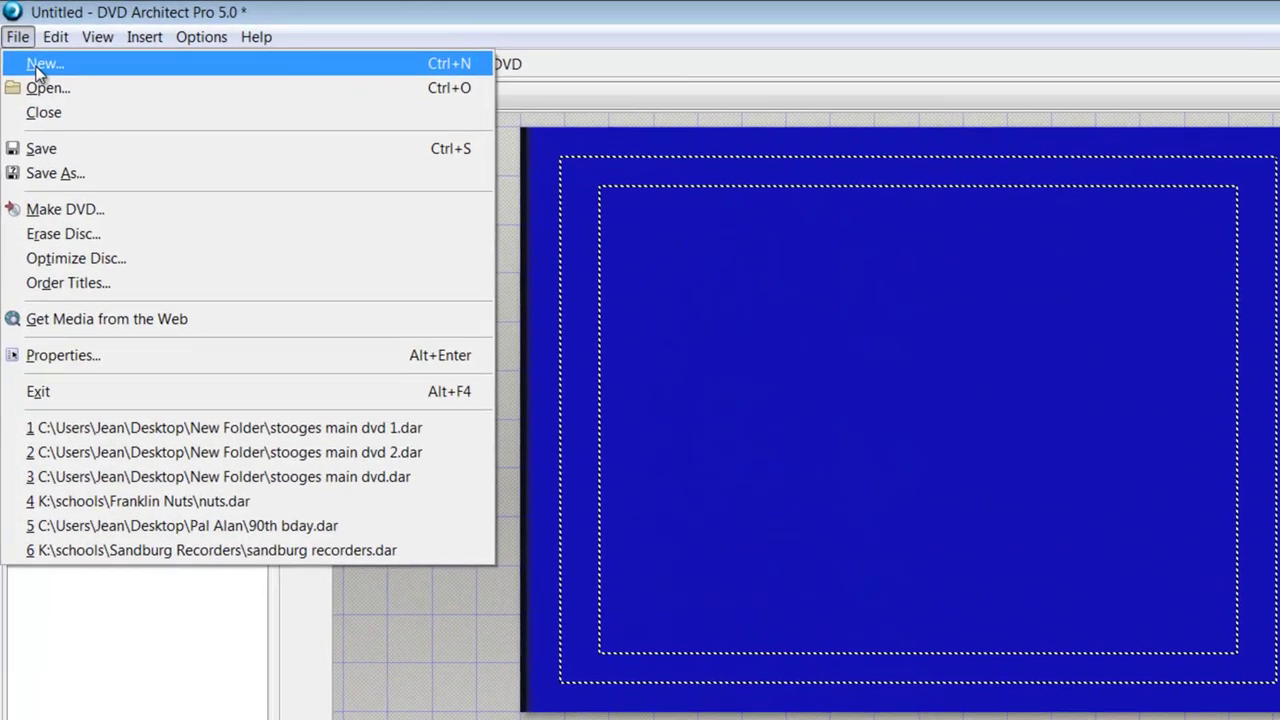
left_click(32, 50)
left_click(977, 450)
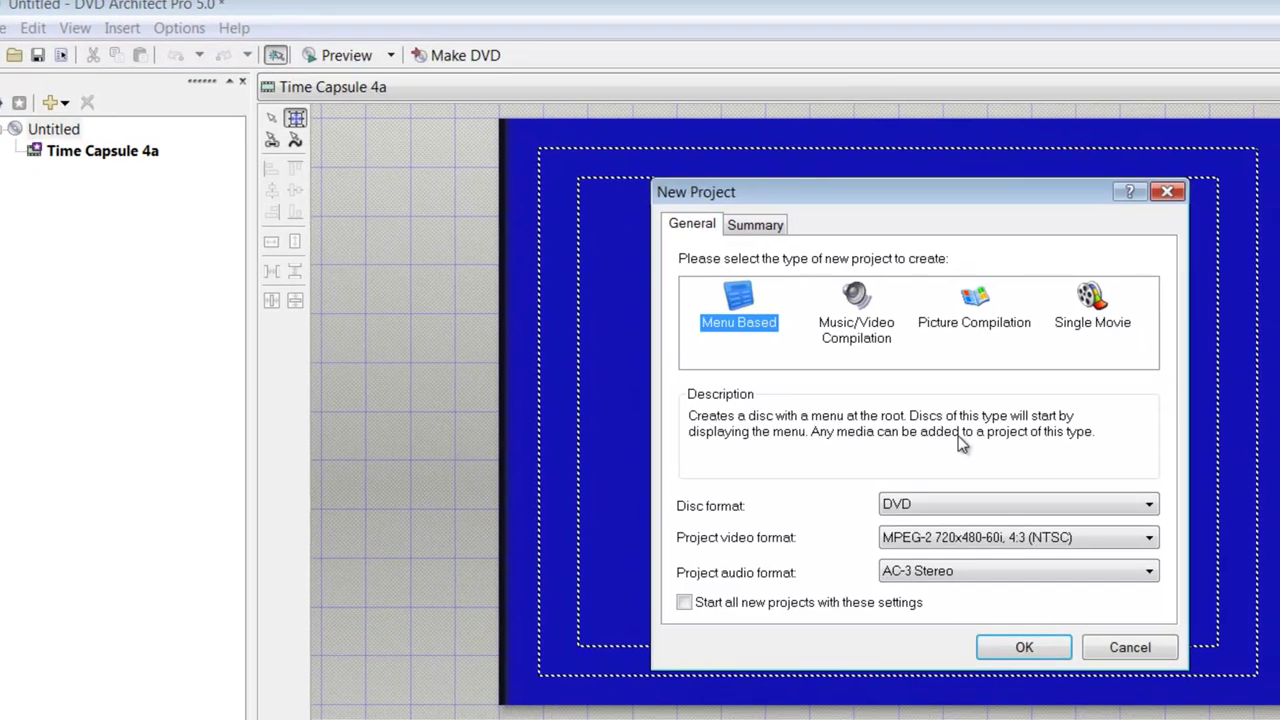
left_click(1112, 306)
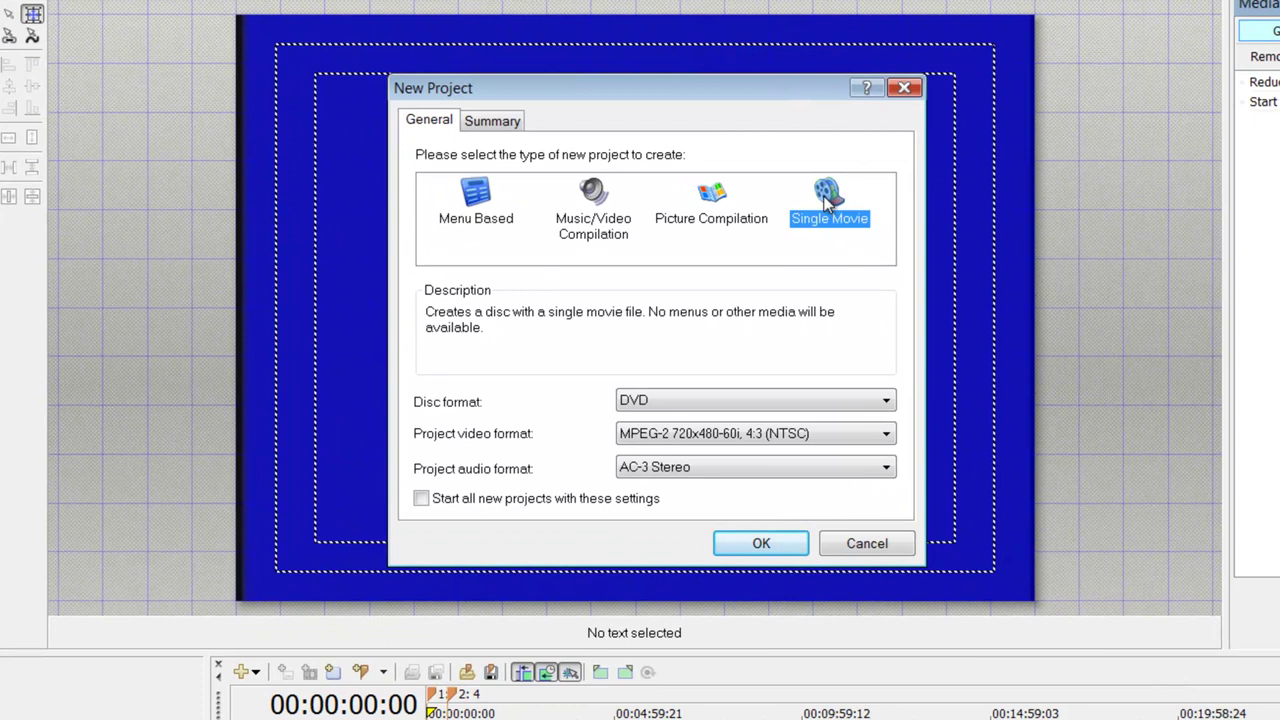
left_click(835, 440)
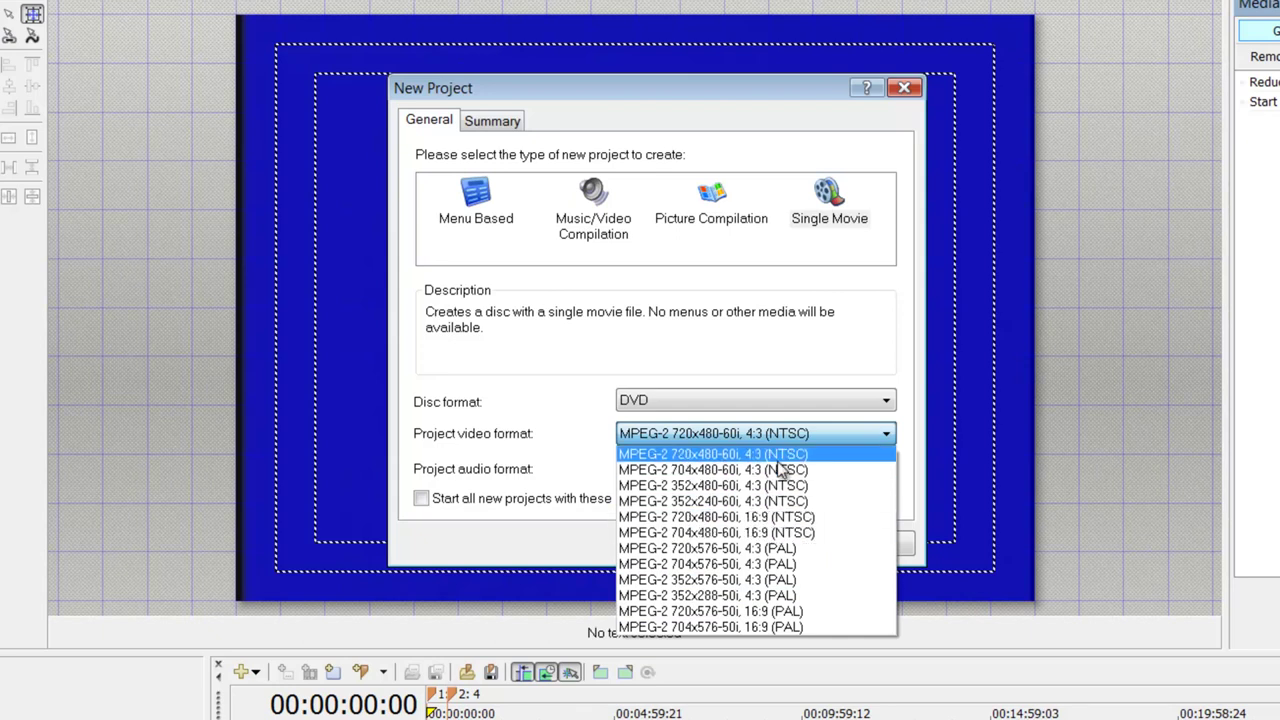
left_click(835, 352)
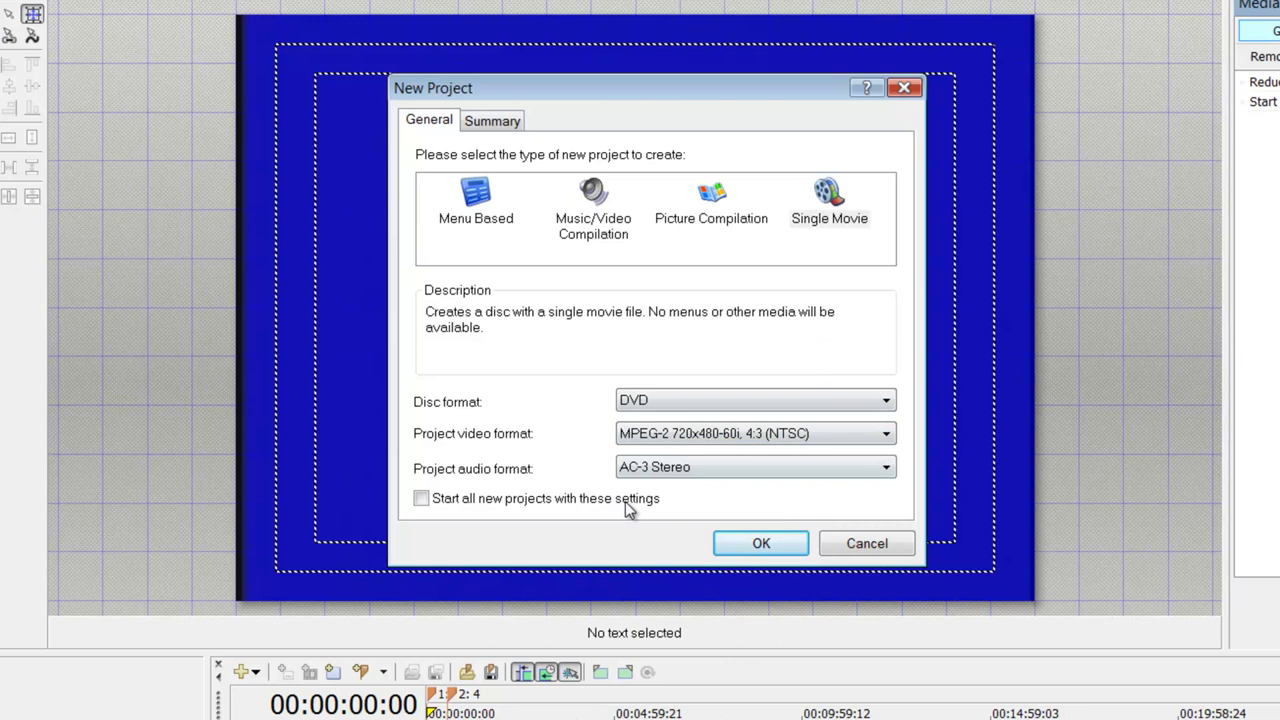
left_click(772, 548)
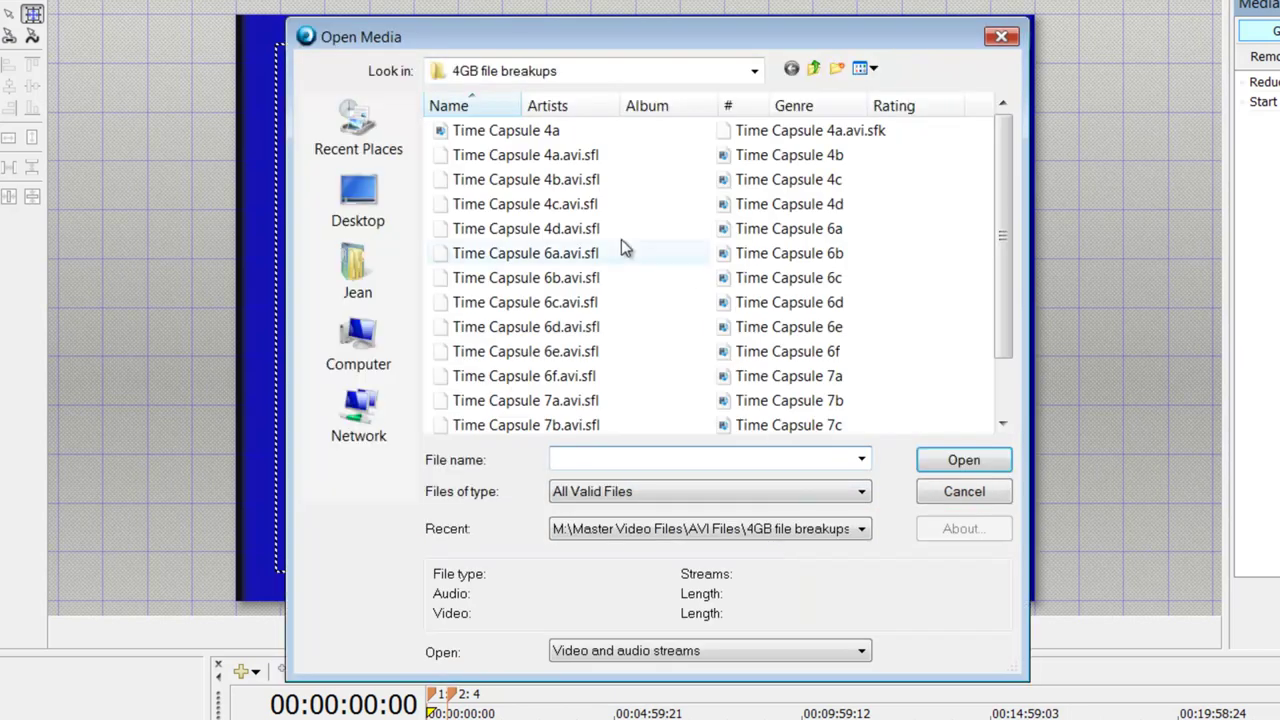
Step: Open the Time Capsule 4d video as the project's movie
left_click(787, 205)
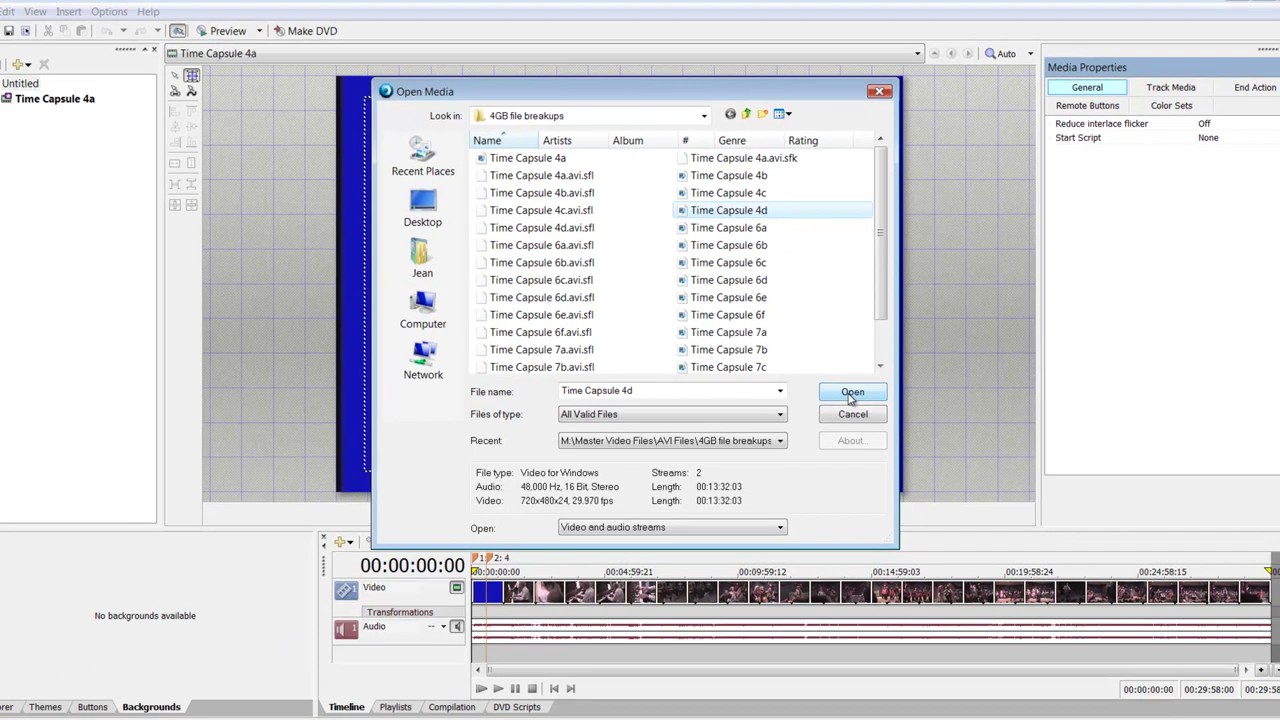
left_click(958, 463)
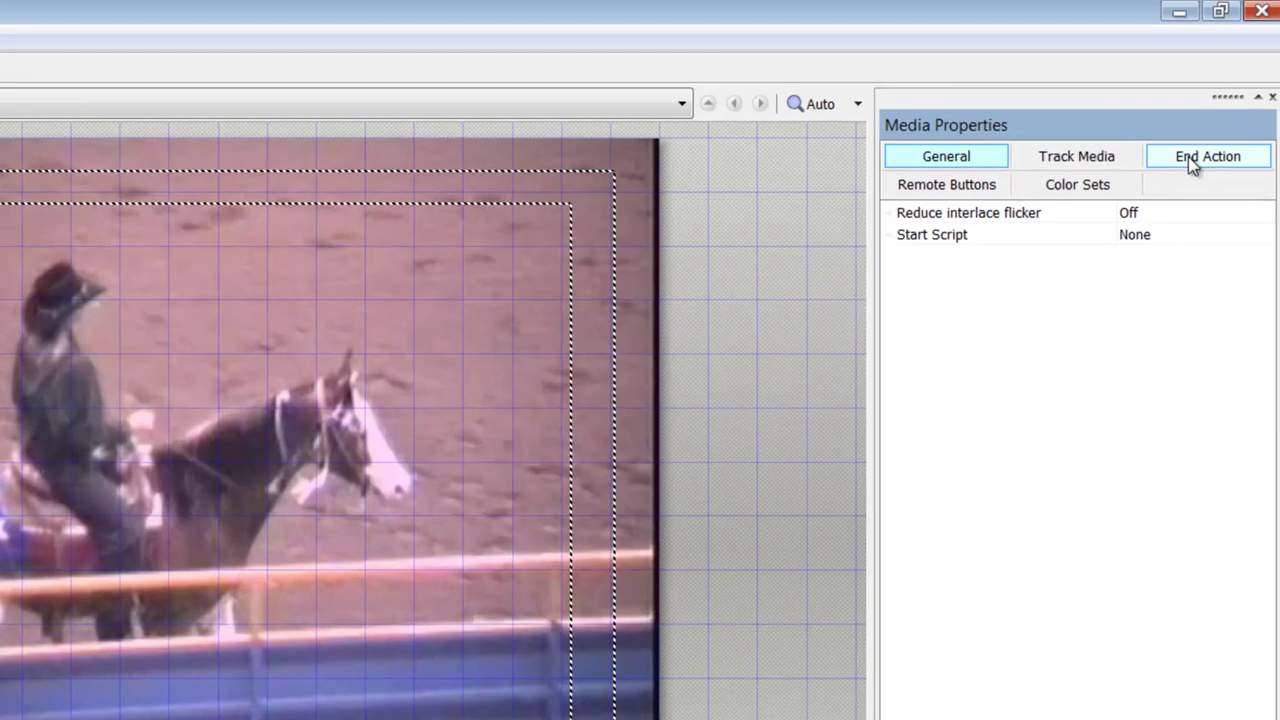
Step: Set the movie's end action to Link with destination Time Capsule 4d
left_click(1240, 98)
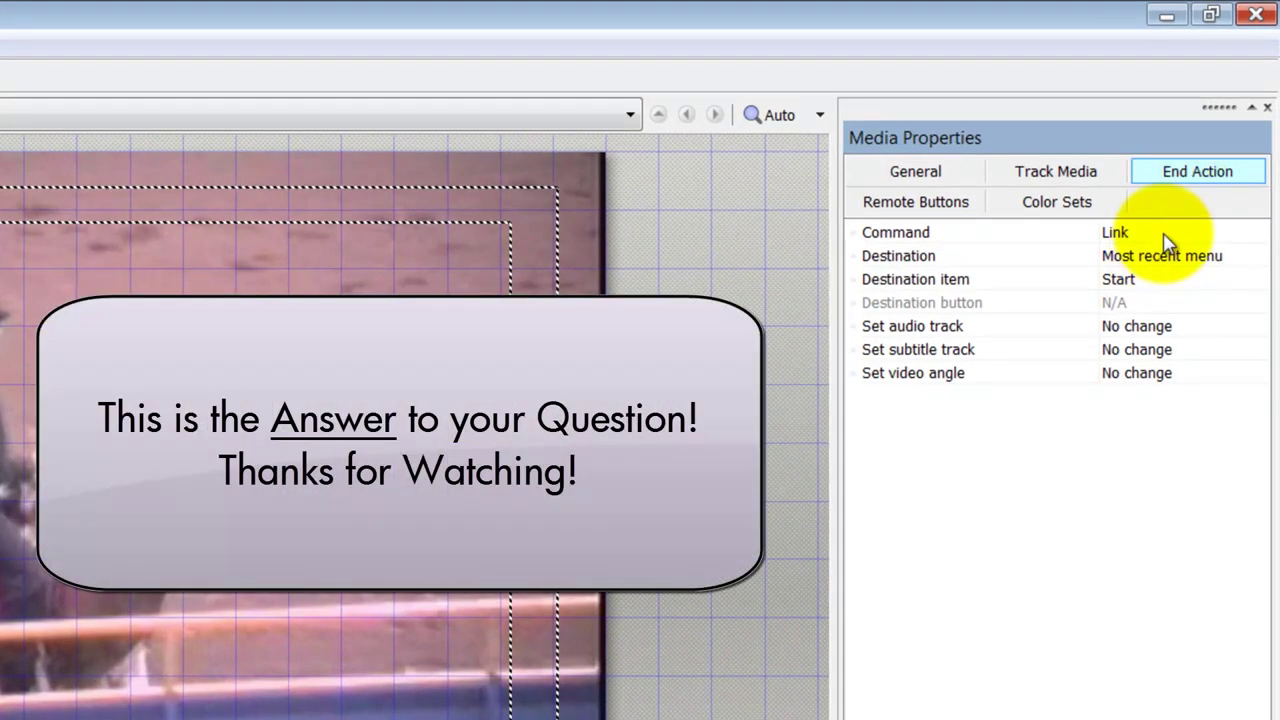
left_click(1163, 232)
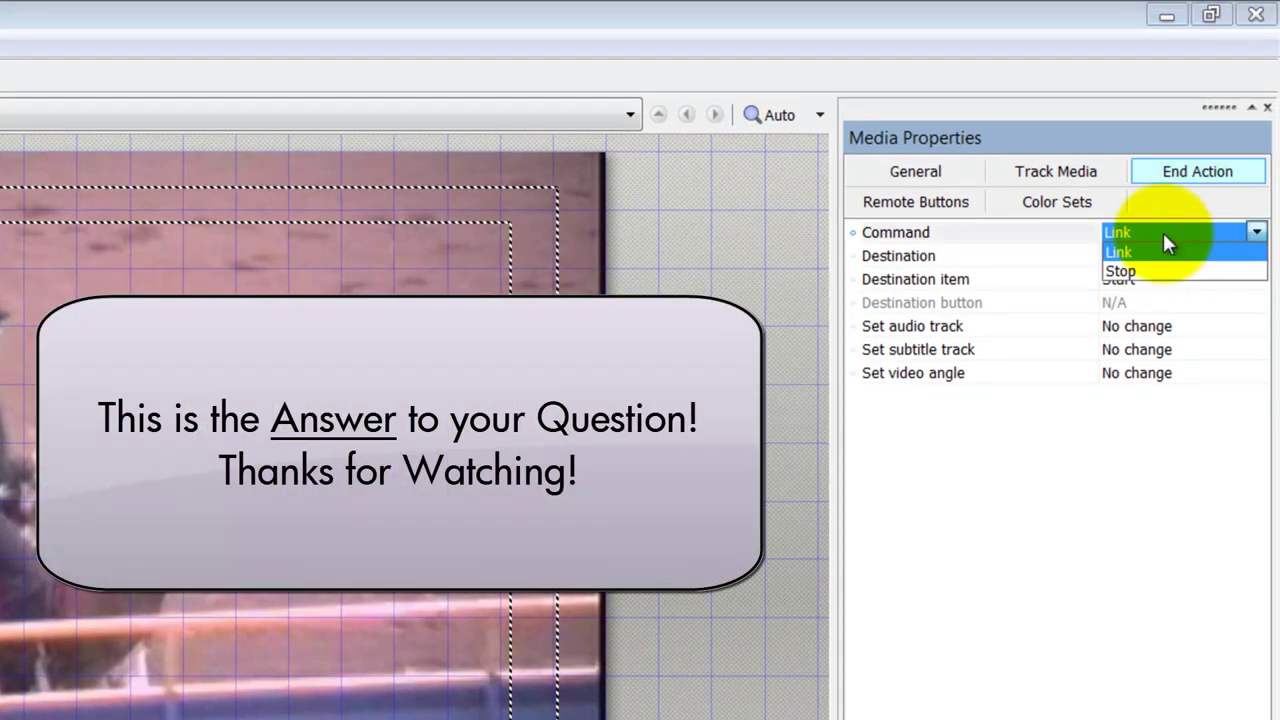
left_click(1006, 258)
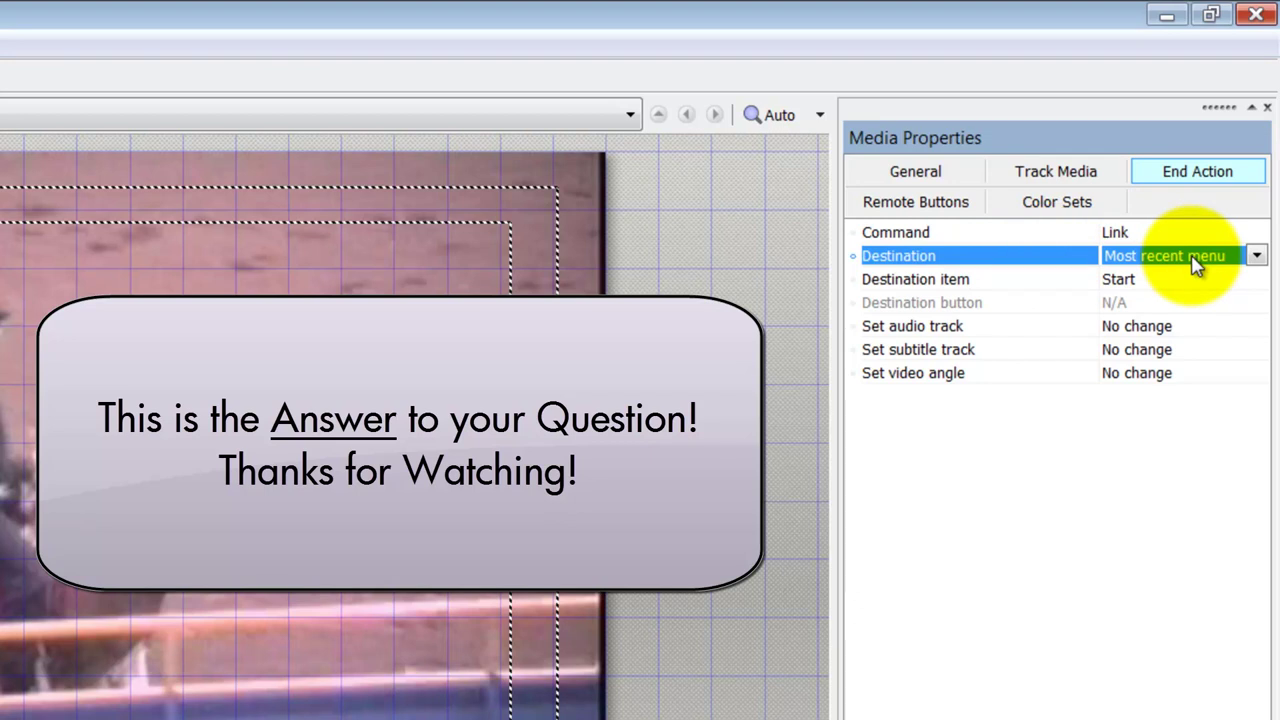
left_click(1256, 256)
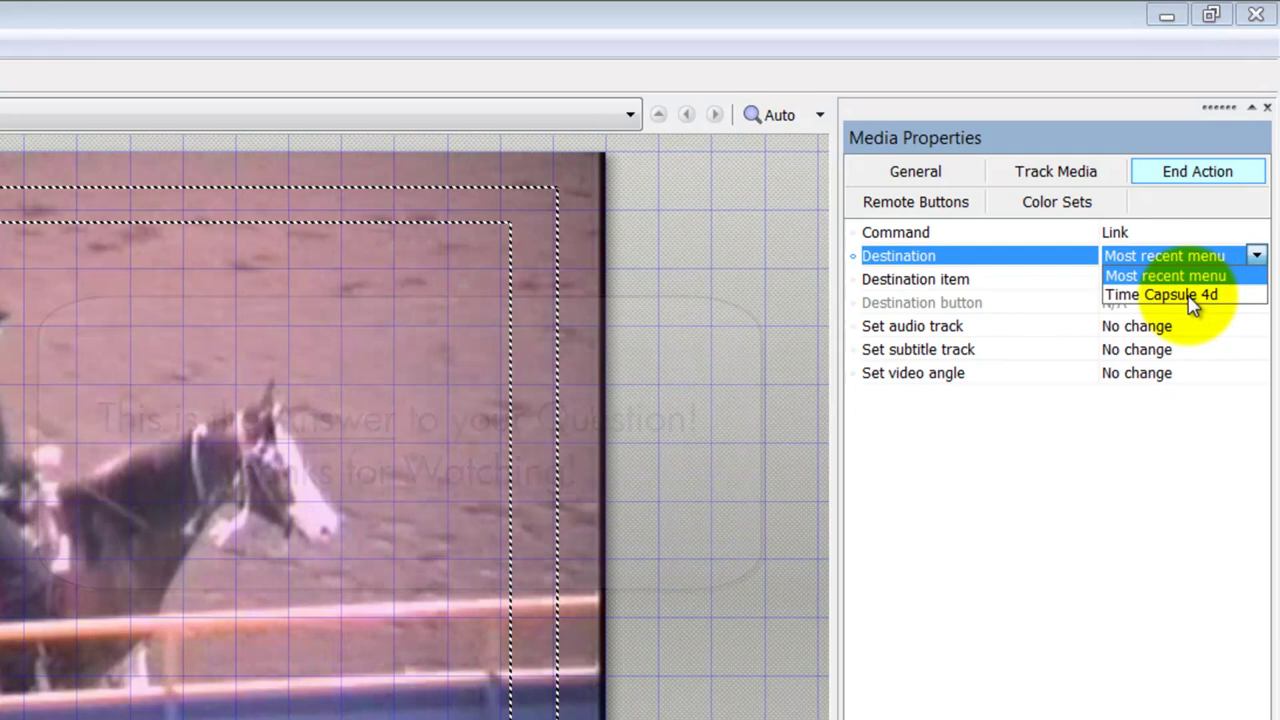
left_click(1153, 295)
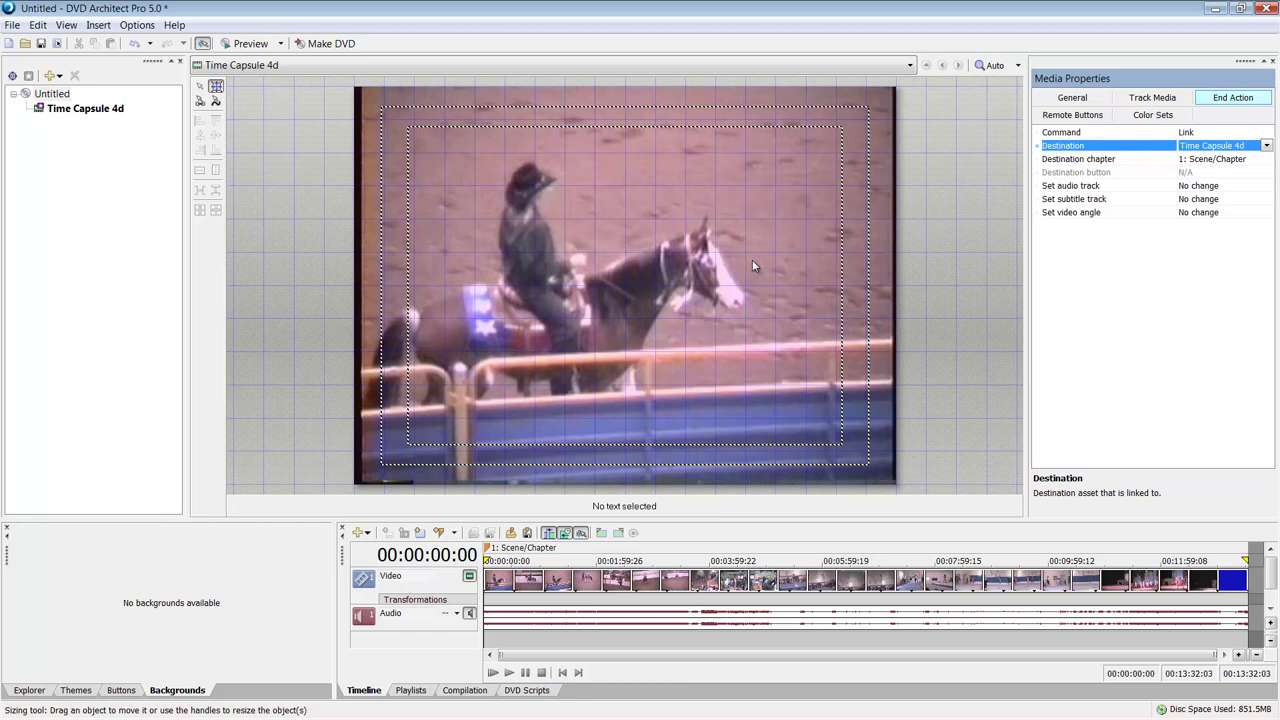
left_click(322, 45)
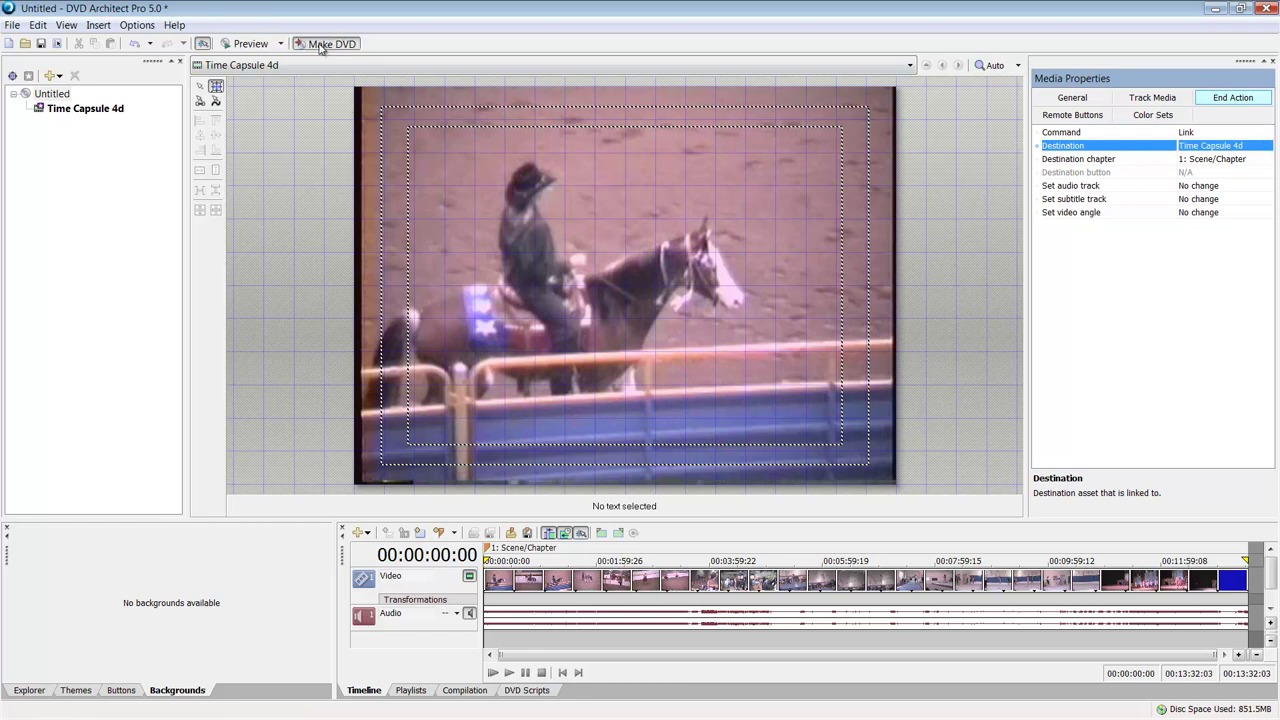
left_click(472, 303)
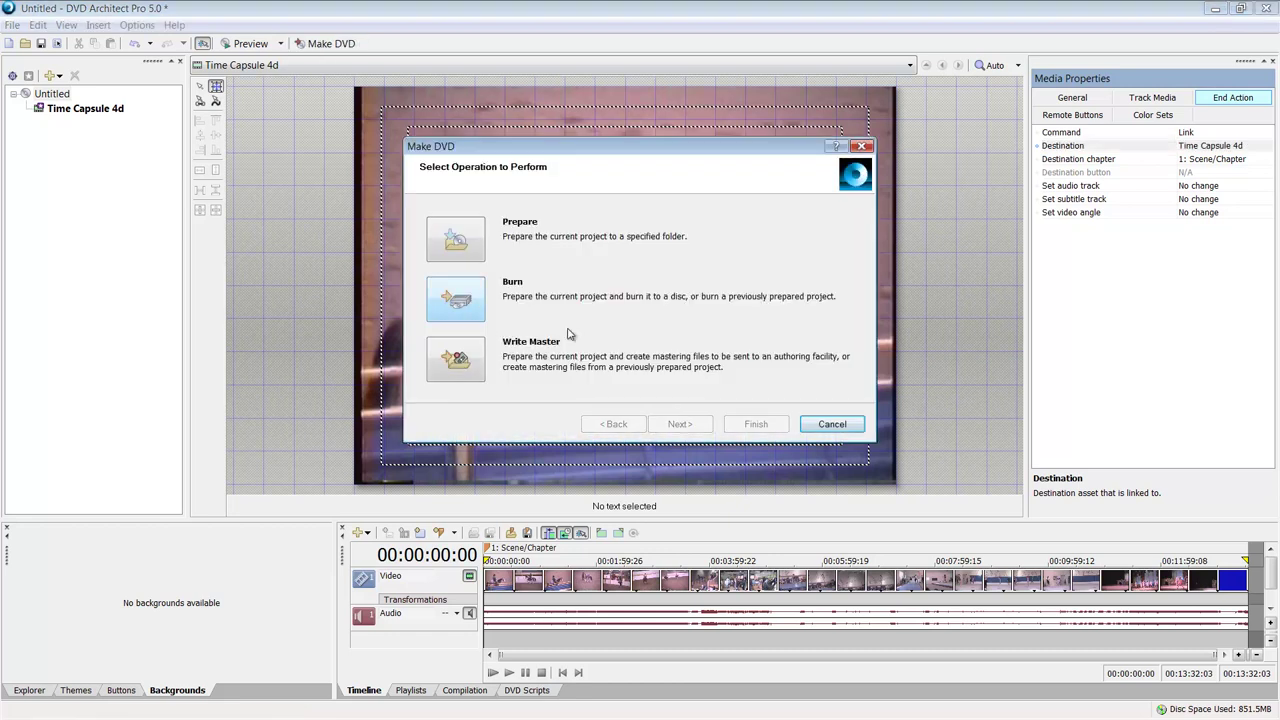
left_click(832, 424)
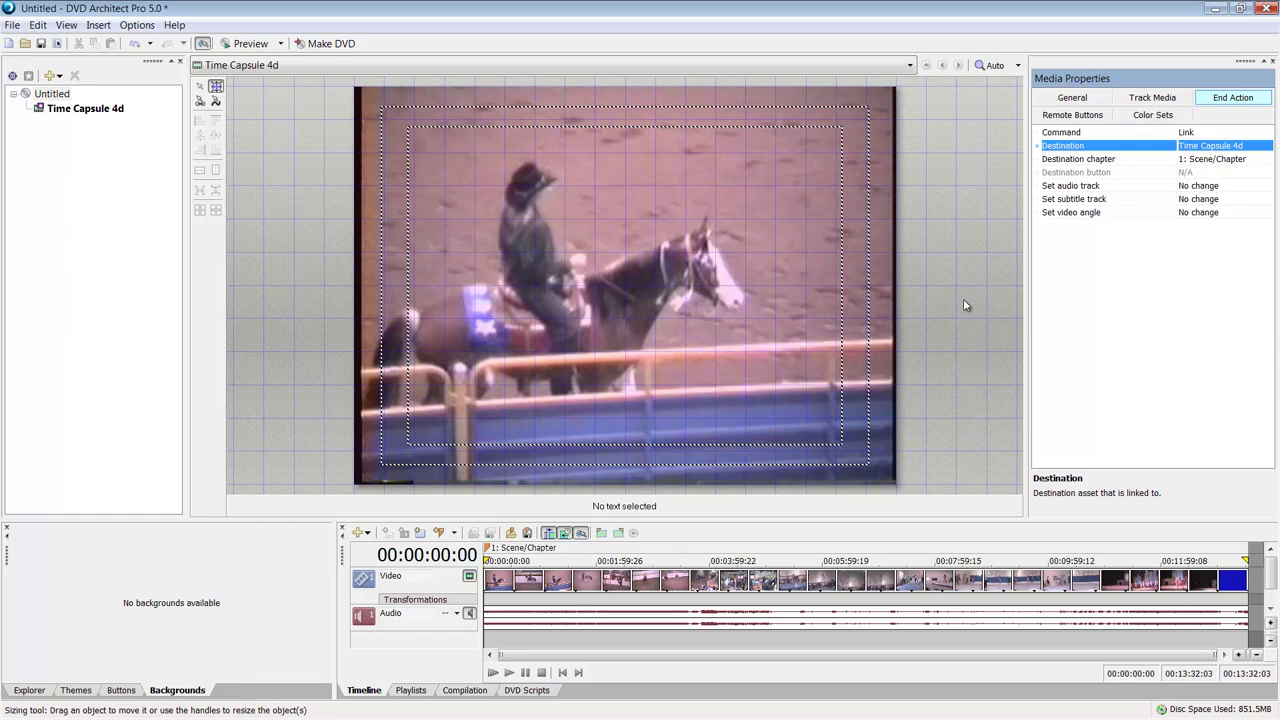
left_click(1213, 101)
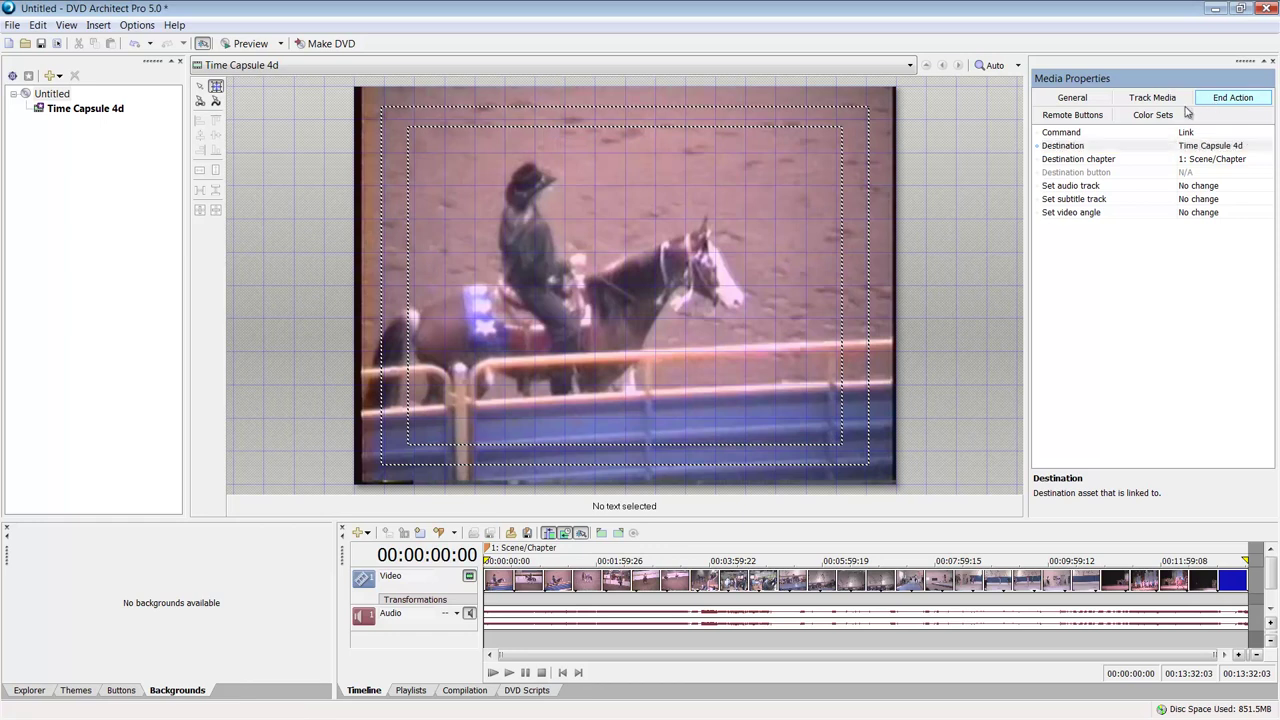
Step: Discard the old project and start a new Menu Based project
left_click(12, 22)
left_click(40, 43)
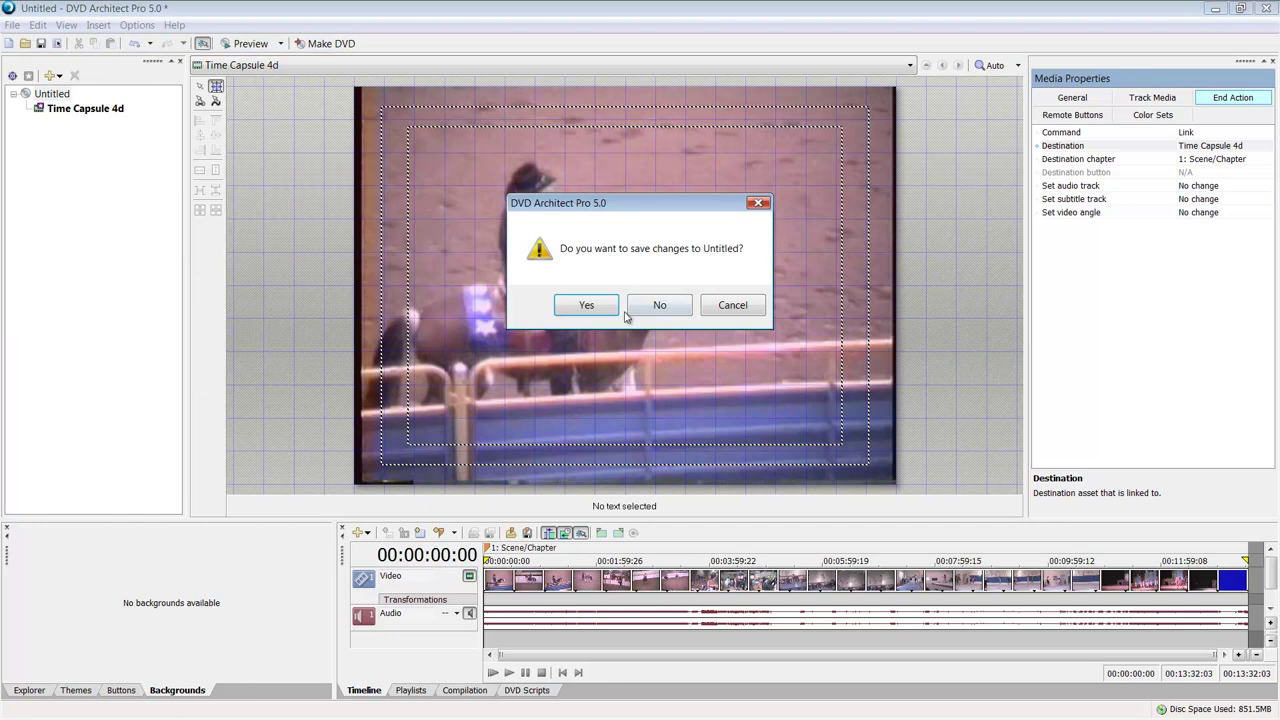
left_click(654, 302)
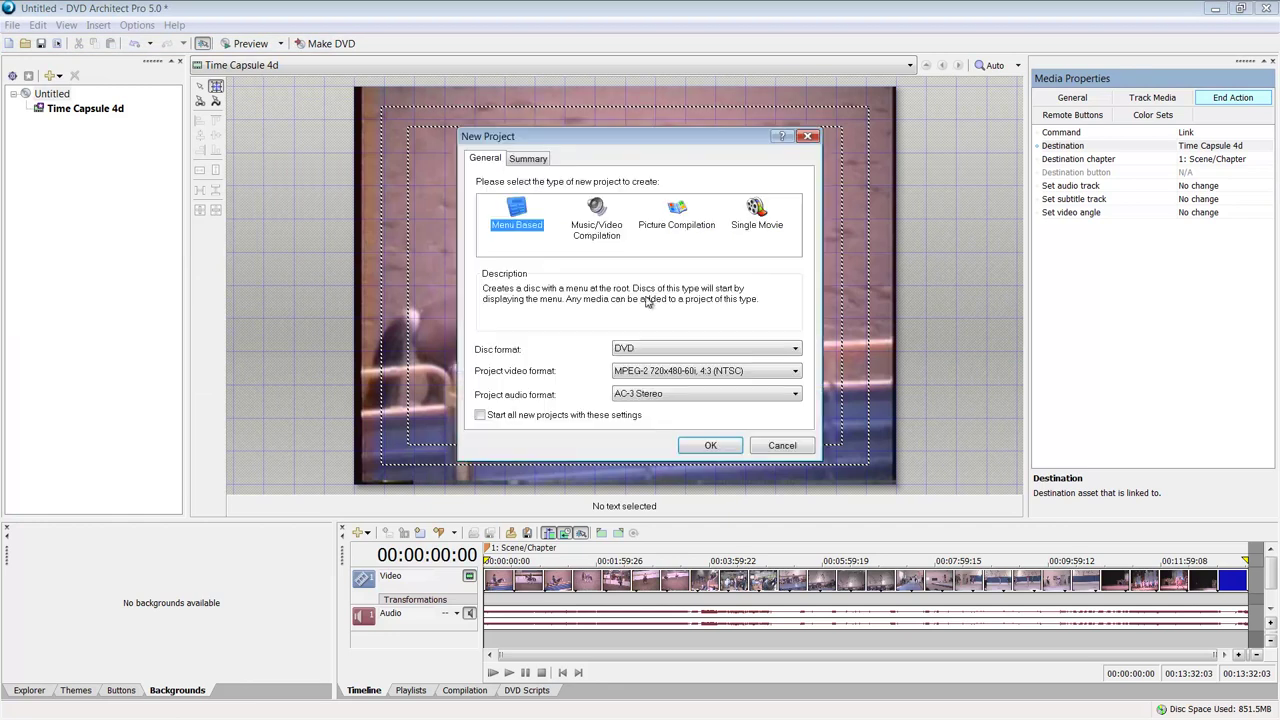
left_click(737, 449)
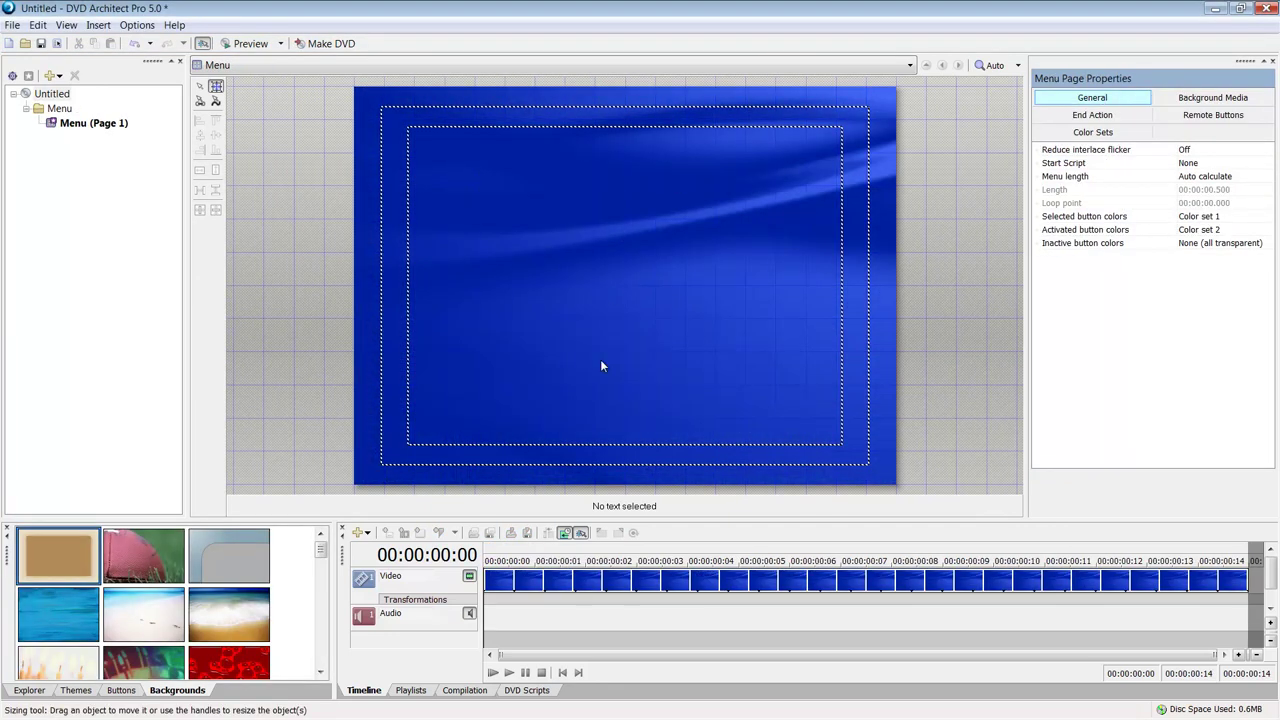
Step: Insert Time Capsule 6a as a menu button and drag it to the lower left
right_click(597, 334)
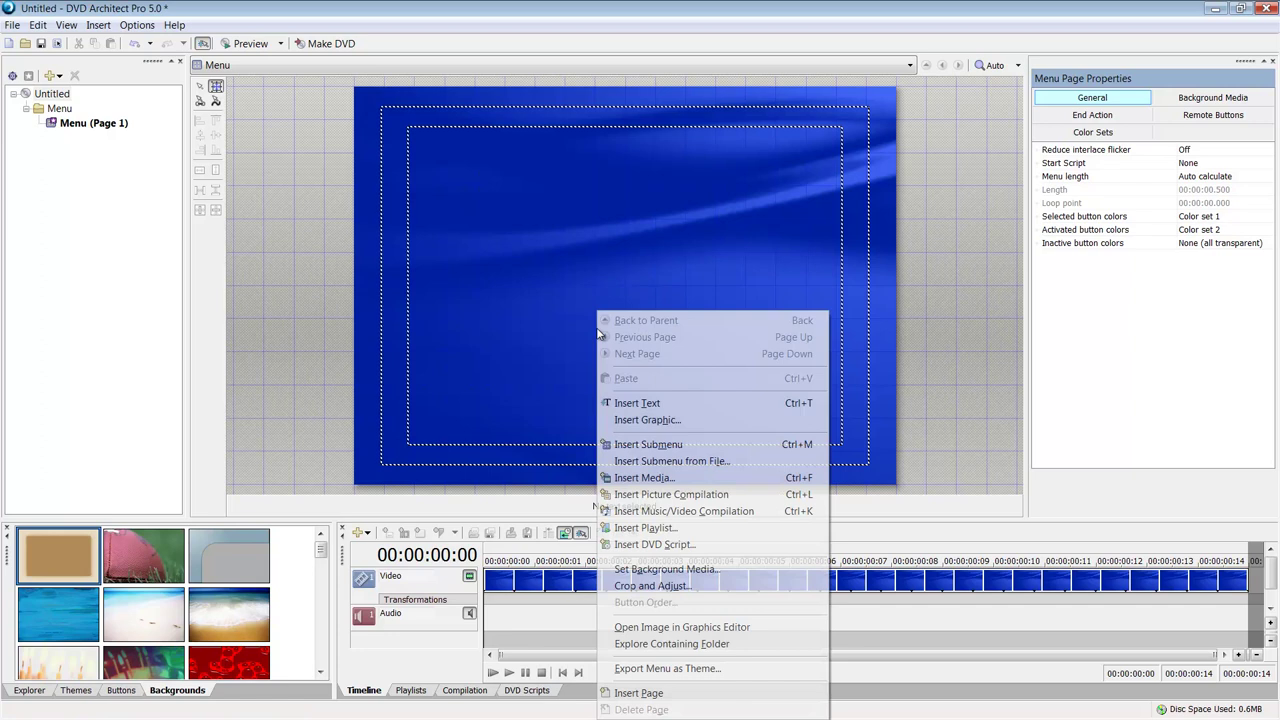
left_click(669, 476)
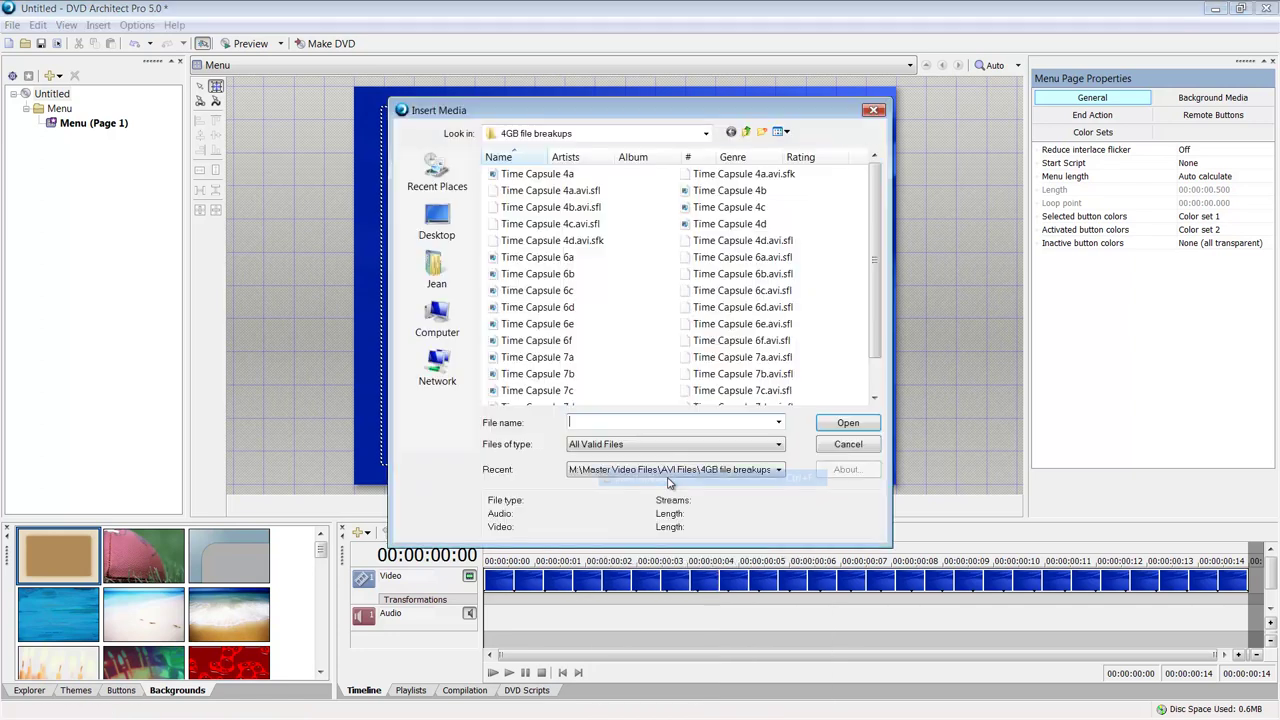
left_click(537, 258)
left_click(848, 423)
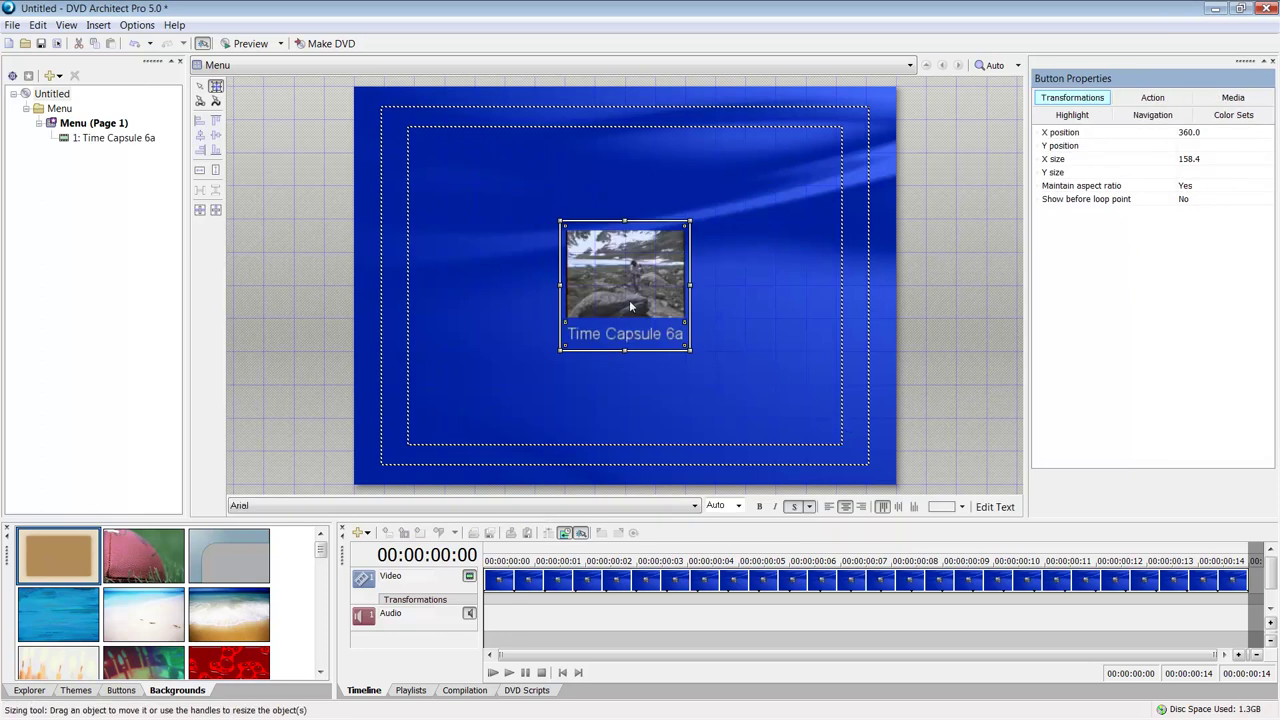
left_click_drag(630, 305, 490, 390)
left_click(602, 358)
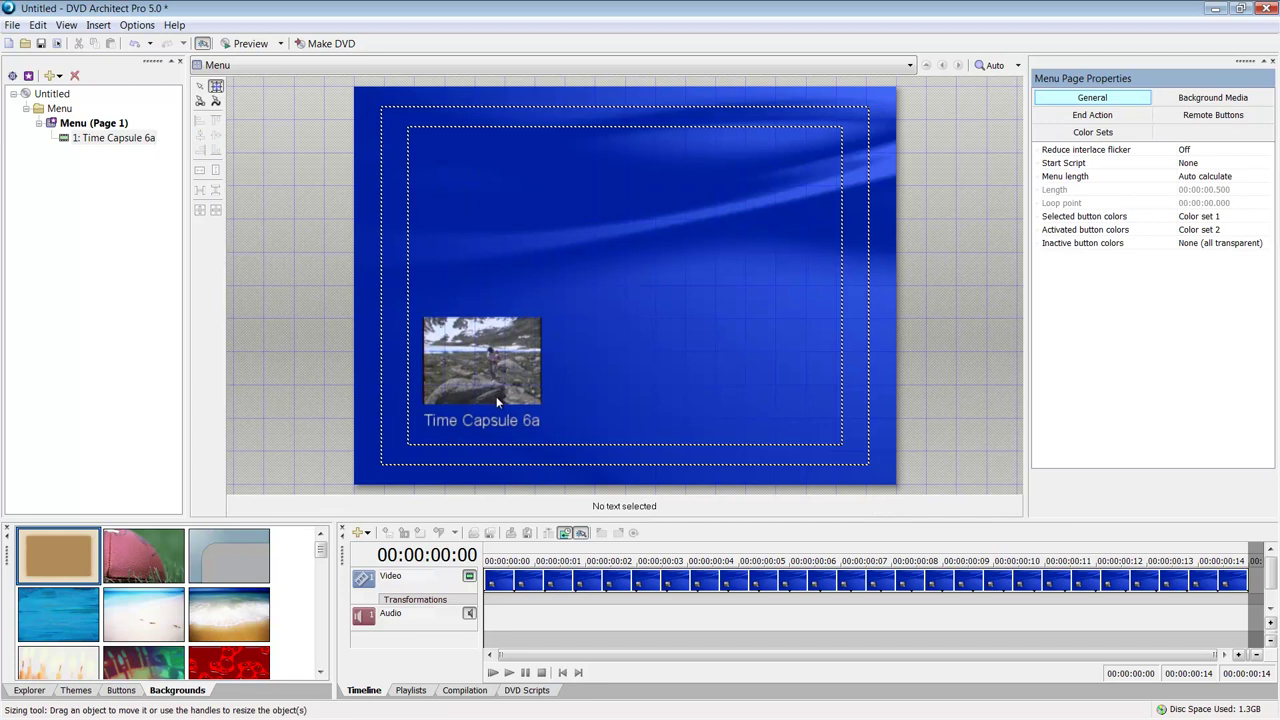
Step: Insert a 'DVD 1' text object and drag it up near the top of the menu
right_click(495, 184)
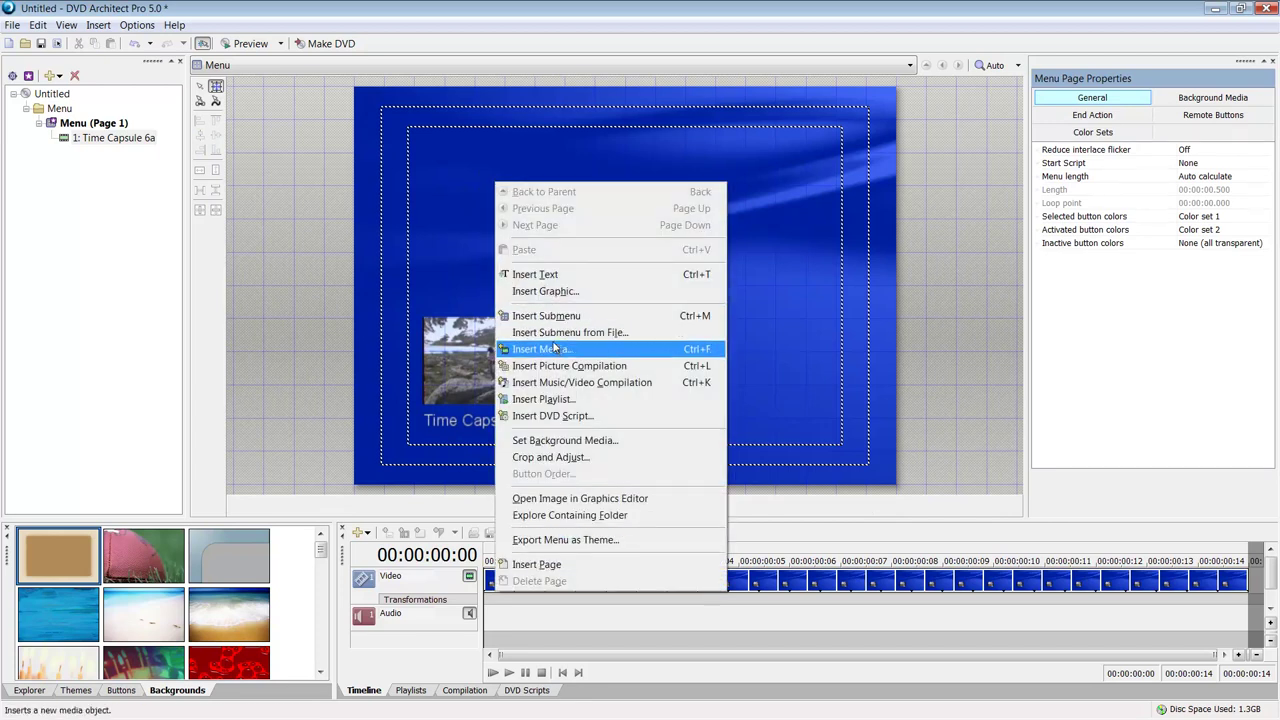
left_click(556, 277)
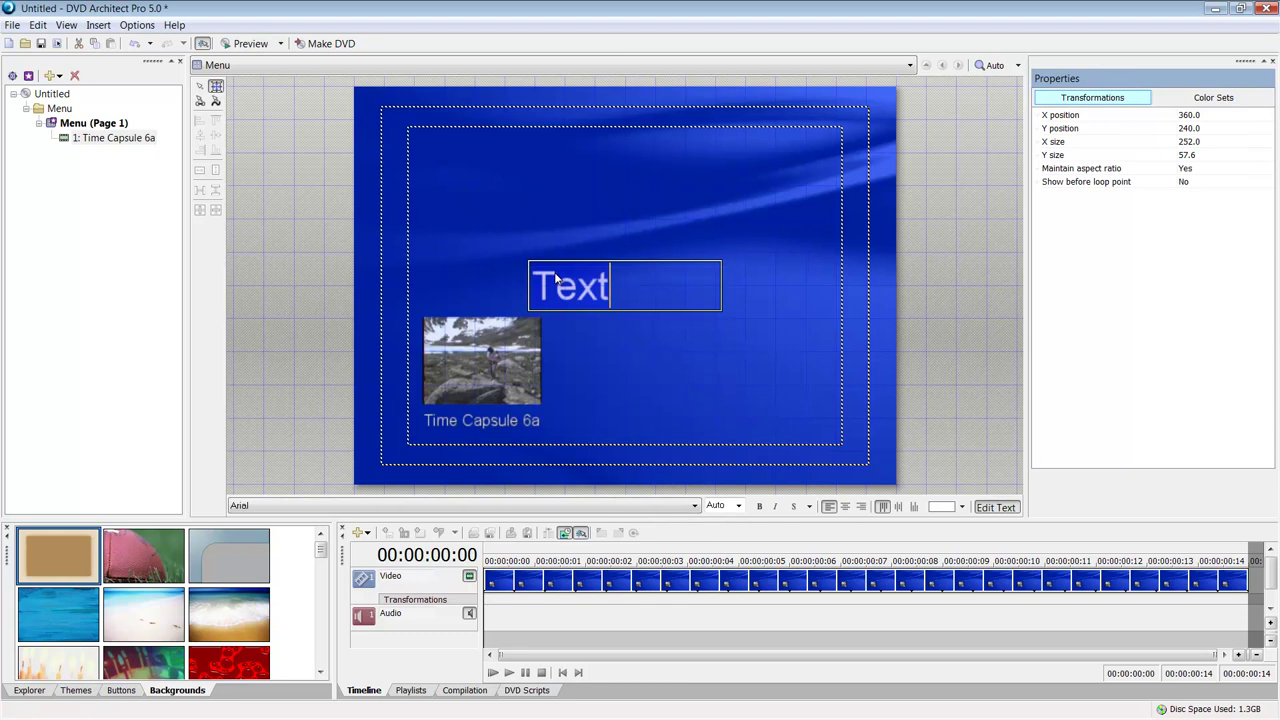
type("DVD 1")
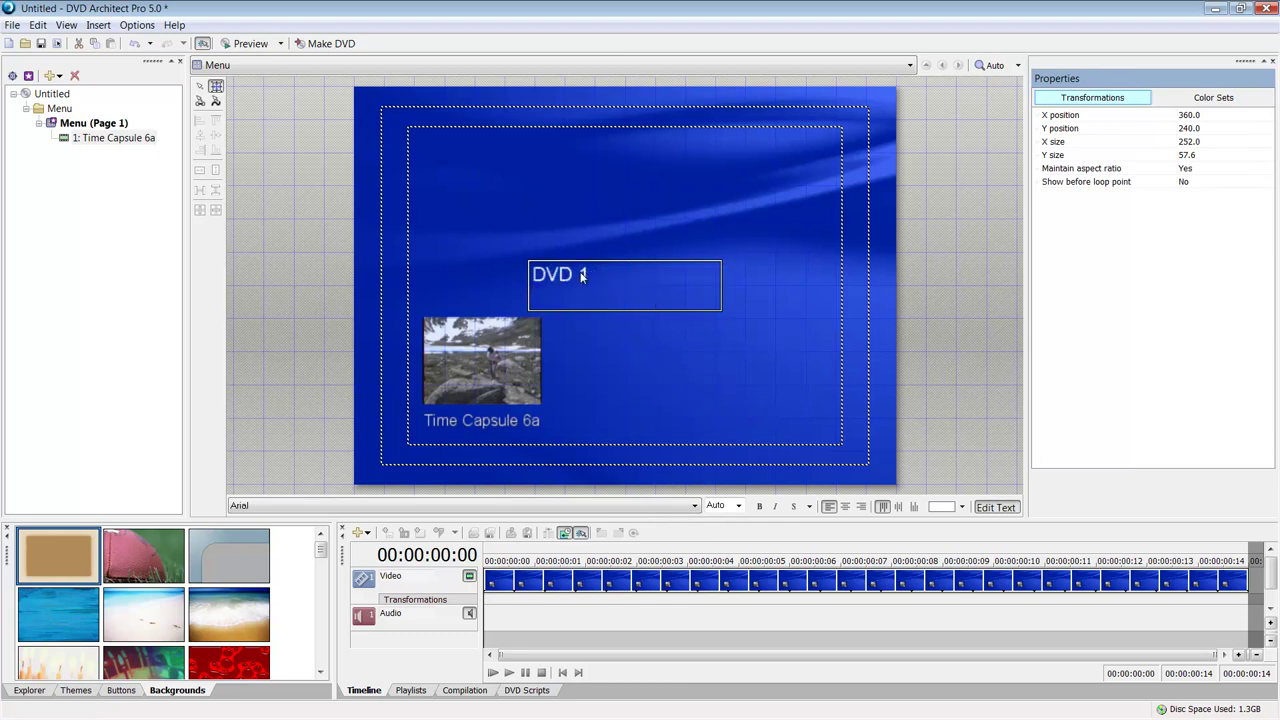
left_click(643, 311)
left_click_drag(643, 311, 640, 196)
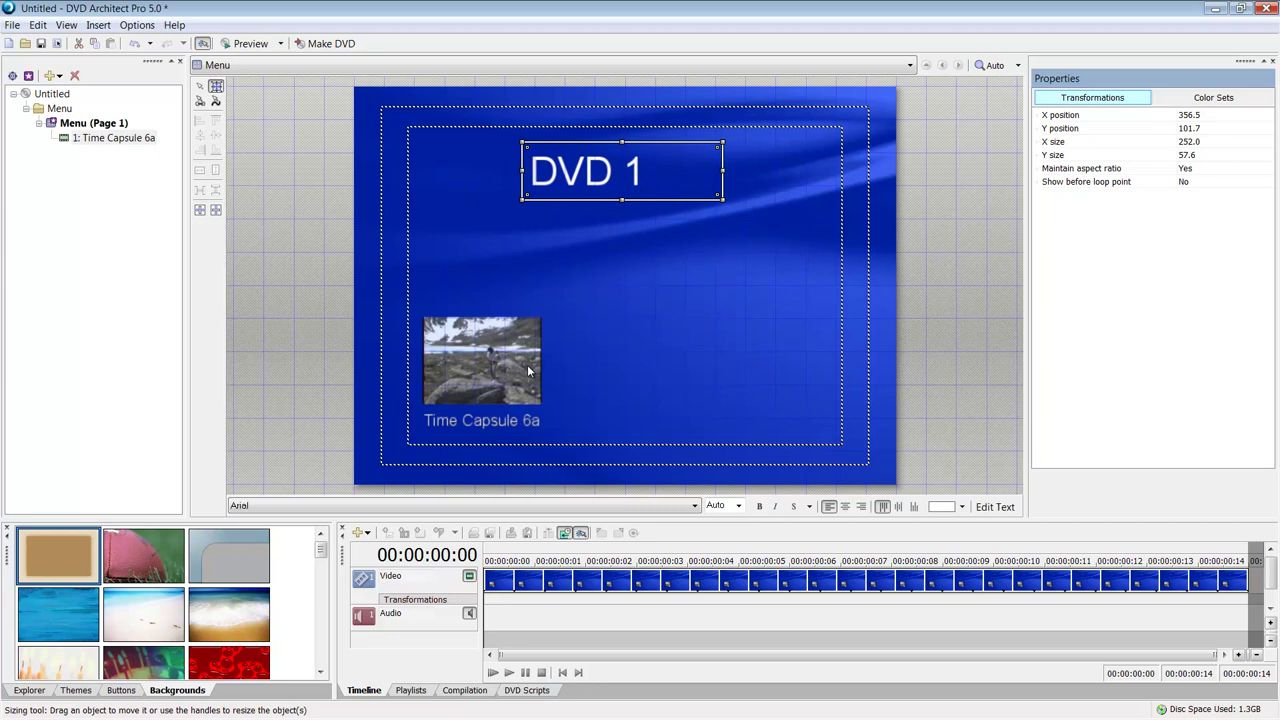
Step: Switch the Time Capsule 6a button to Text Only style and relabel it 'Play'
left_click(494, 420)
right_click(496, 426)
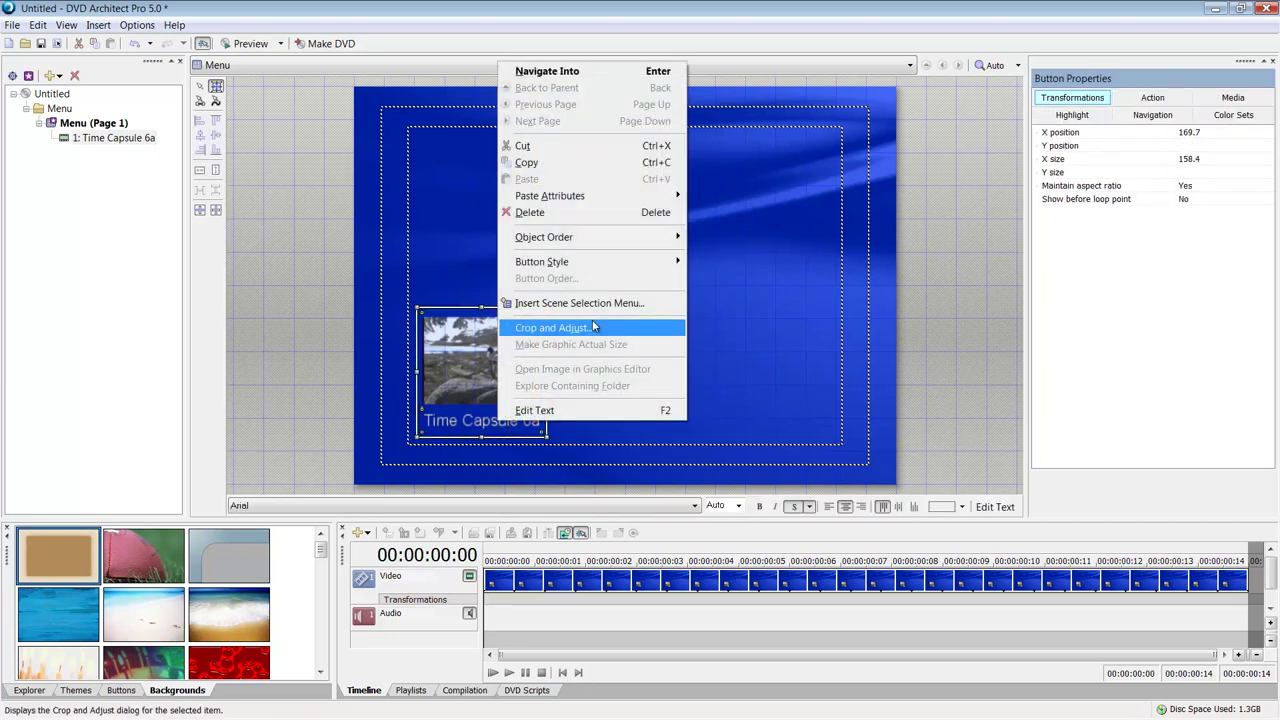
mouse_move(601, 263)
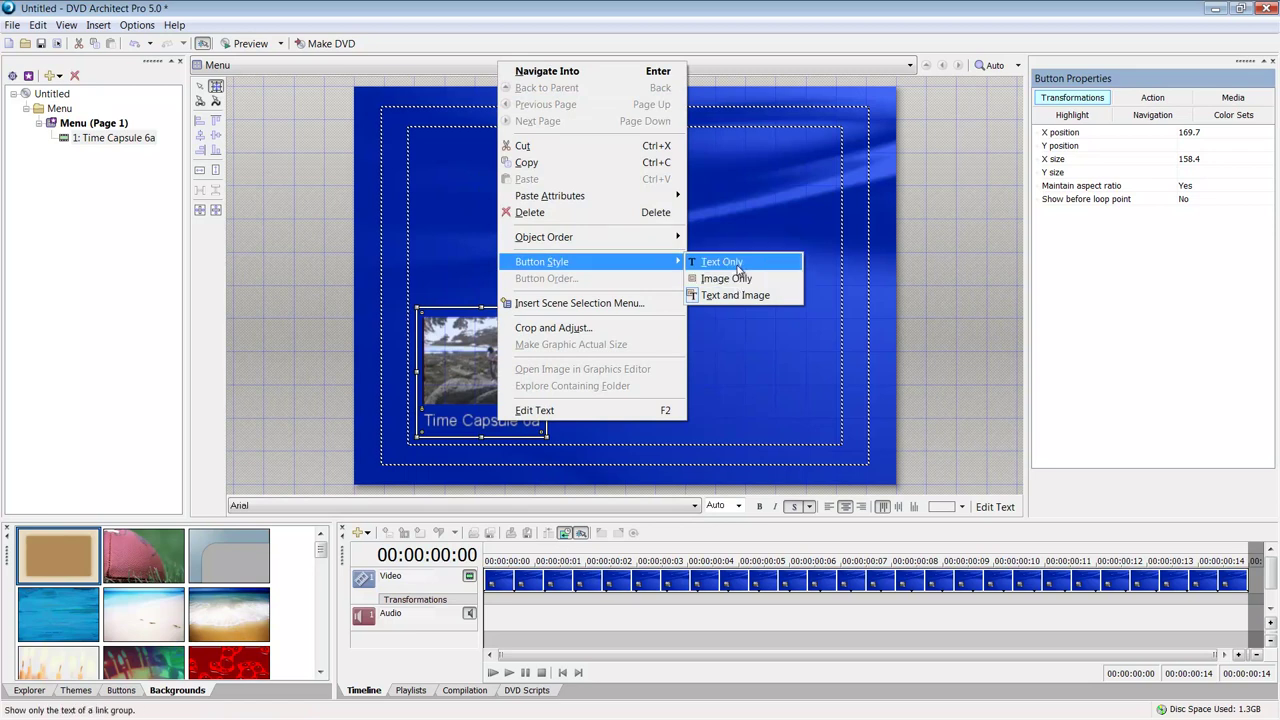
left_click(736, 263)
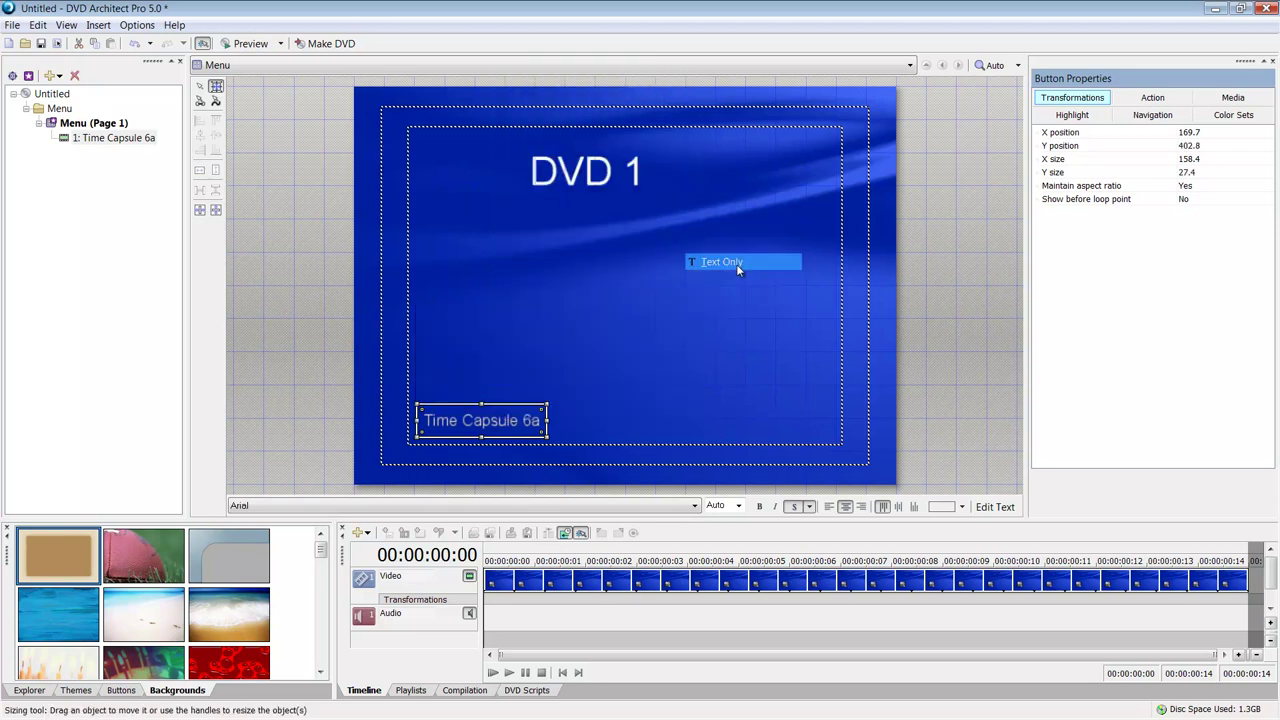
double_click(472, 420)
type("Play")
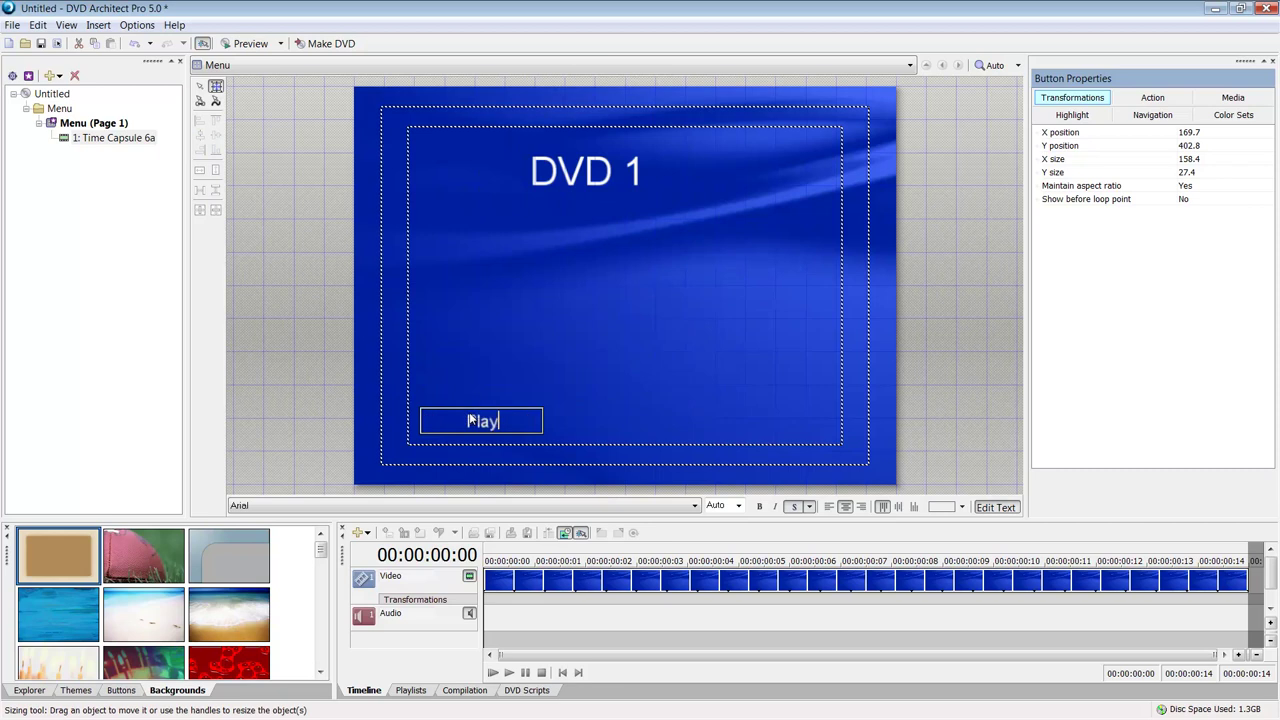
key("Escape")
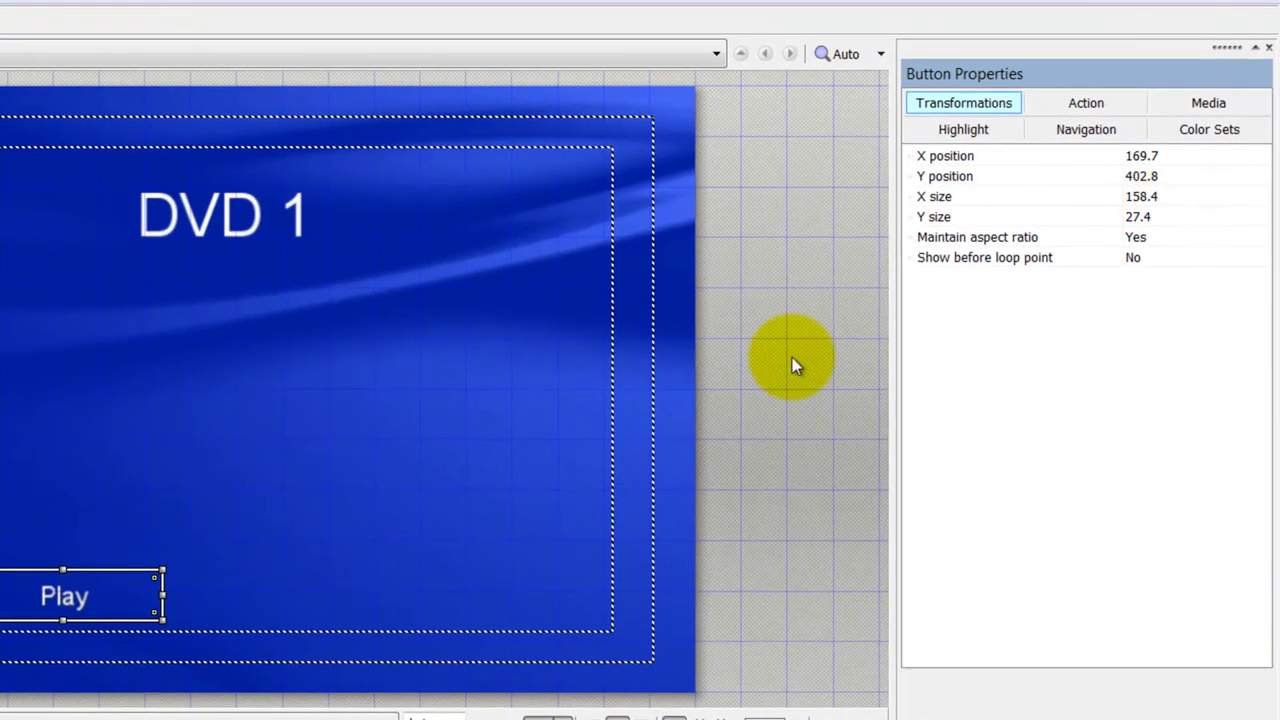
Step: Replace the menu page's background video with Time Capsule 4c
left_click(285, 410)
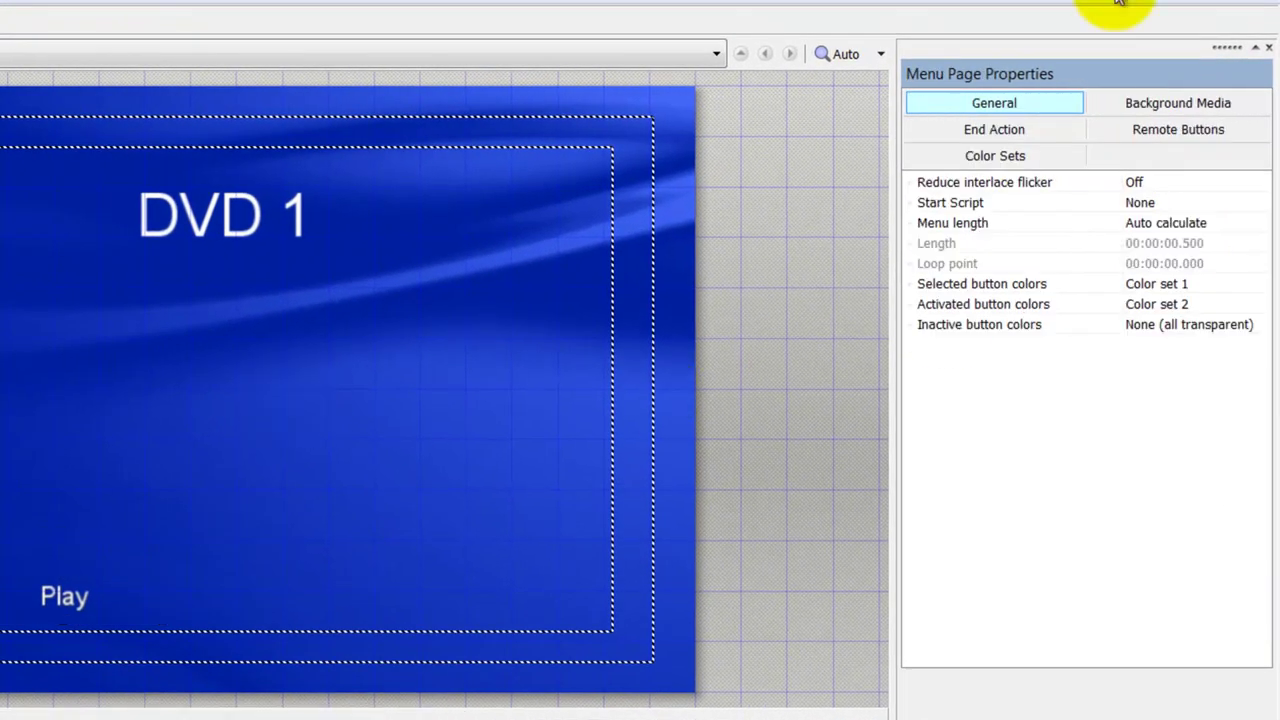
left_click(1204, 103)
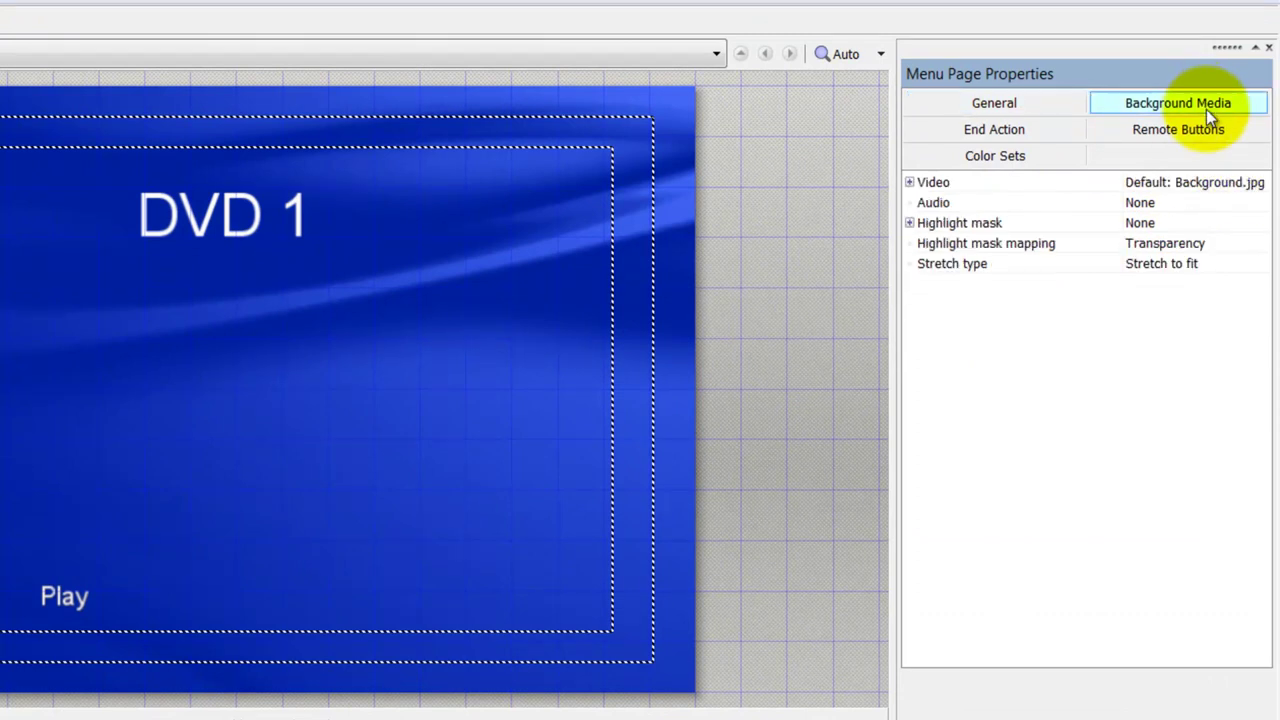
left_click(1252, 182)
left_click(1259, 182)
left_click(1250, 210)
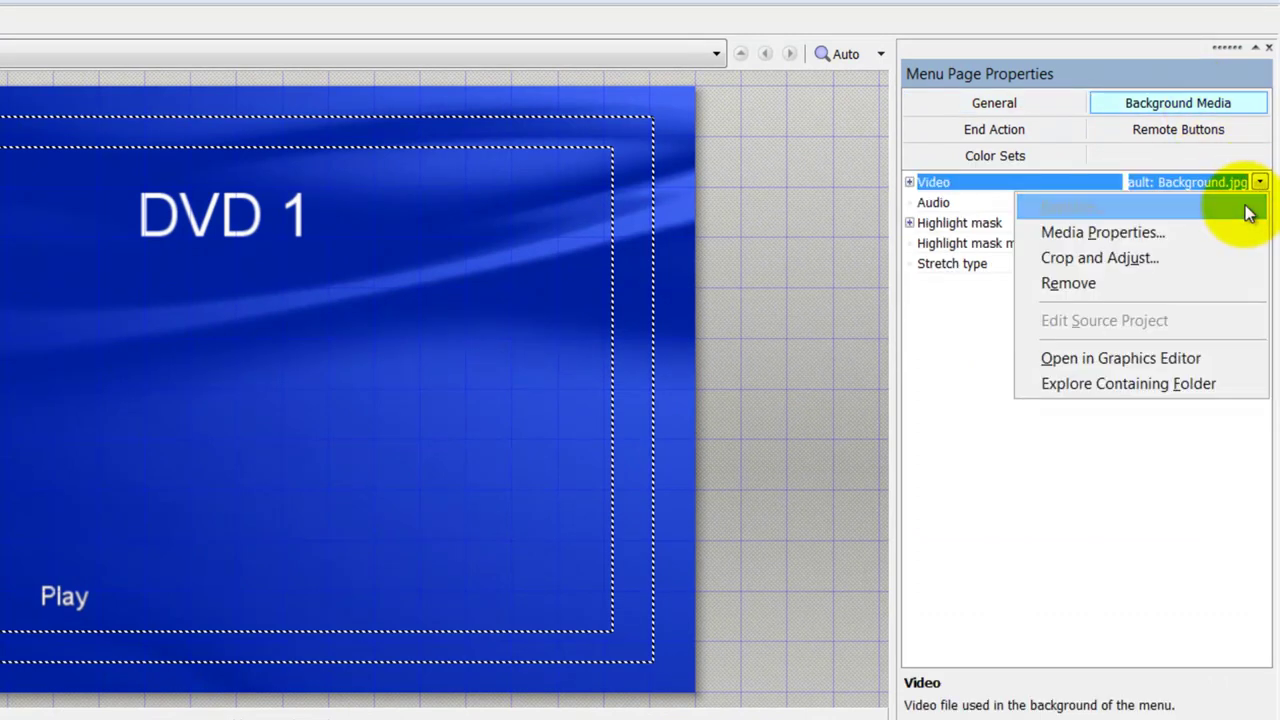
left_click(440, 269)
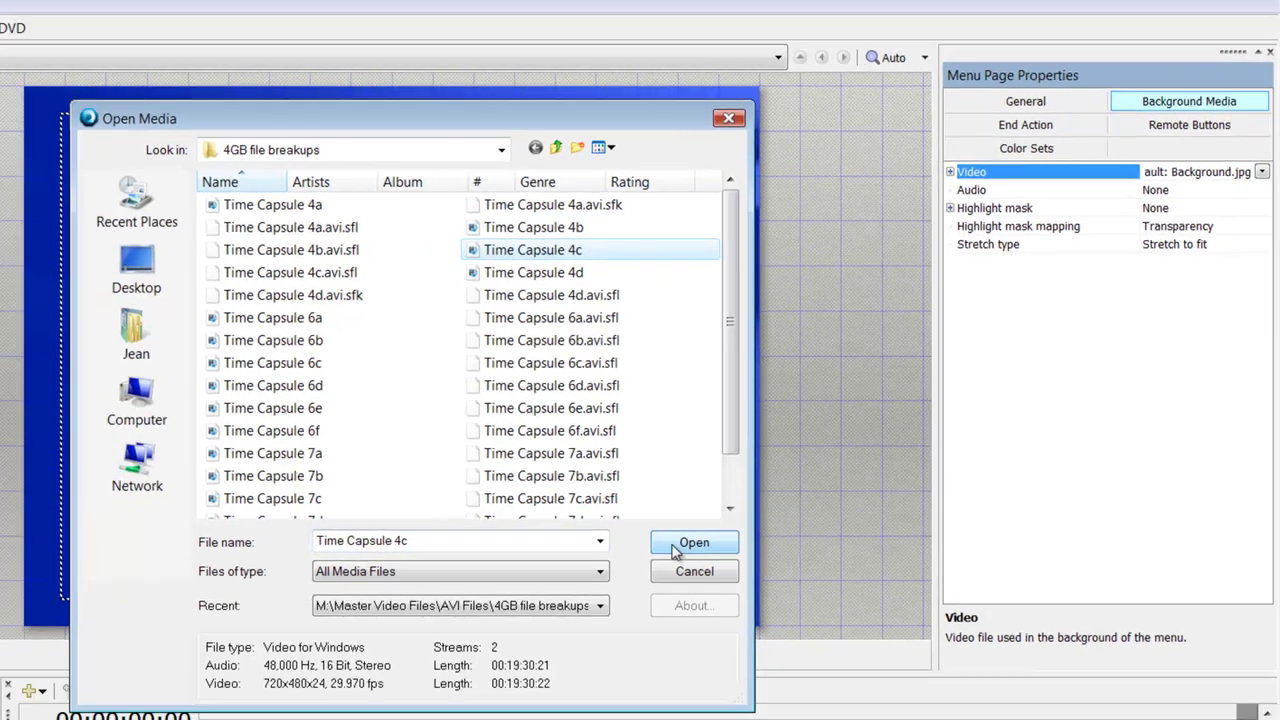
left_click(622, 598)
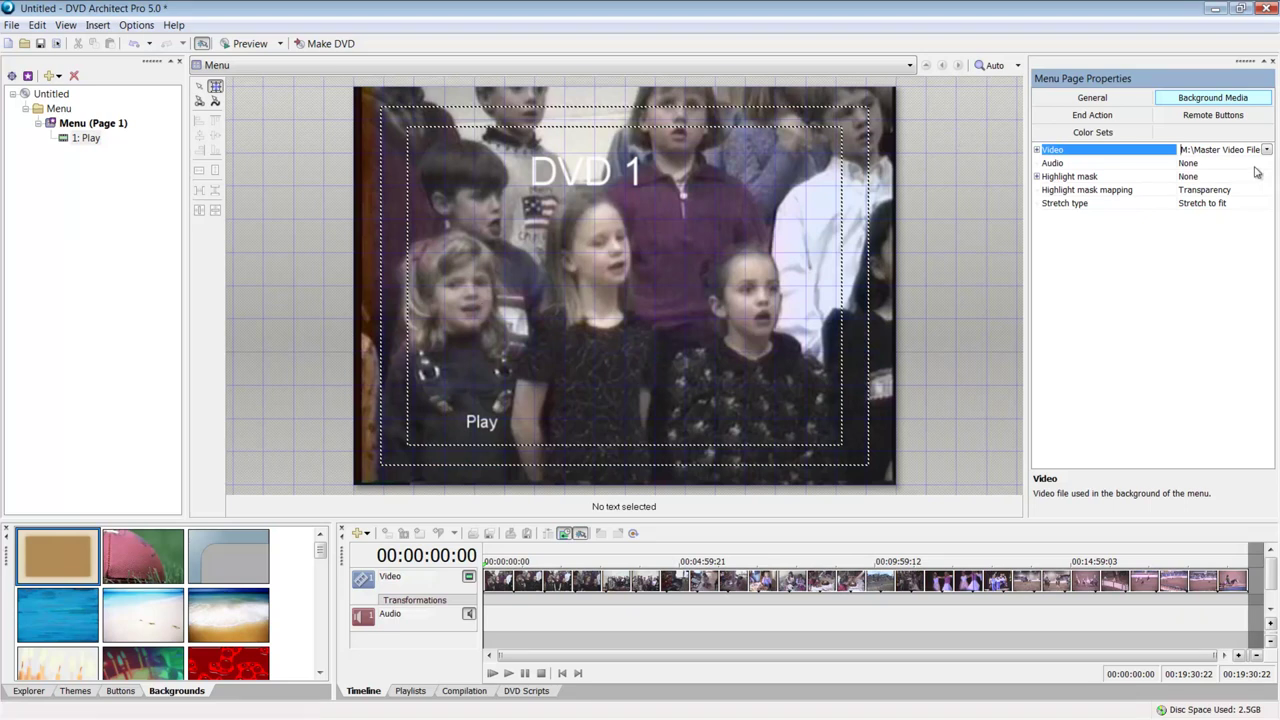
left_click(1053, 118)
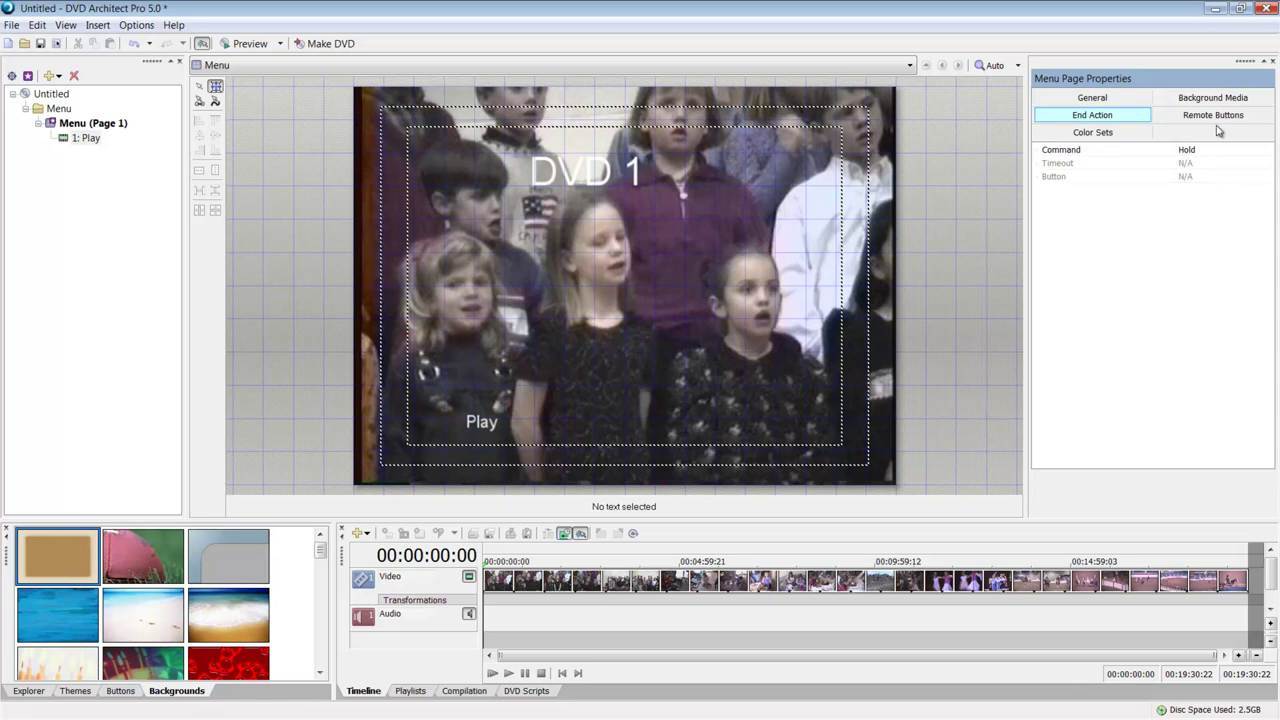
Step: Set the menu's end action to Loop and check the Background Media Audio setting
left_click(1225, 150)
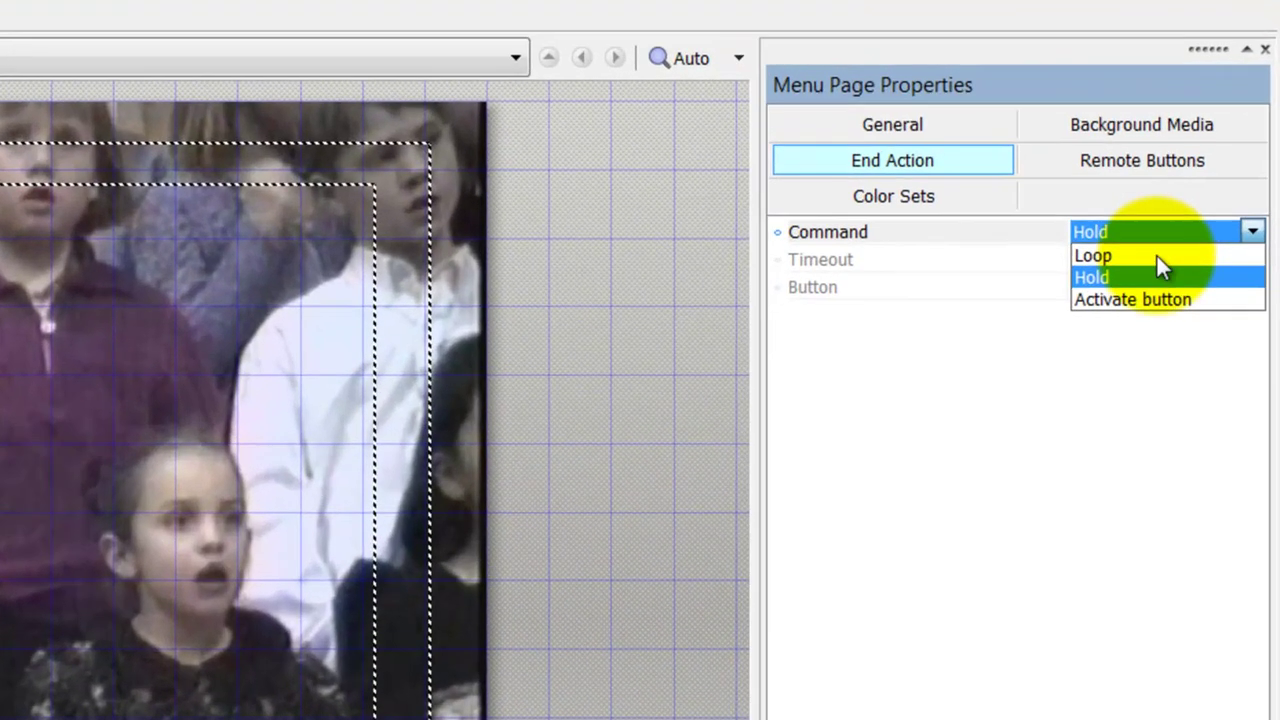
left_click(1157, 254)
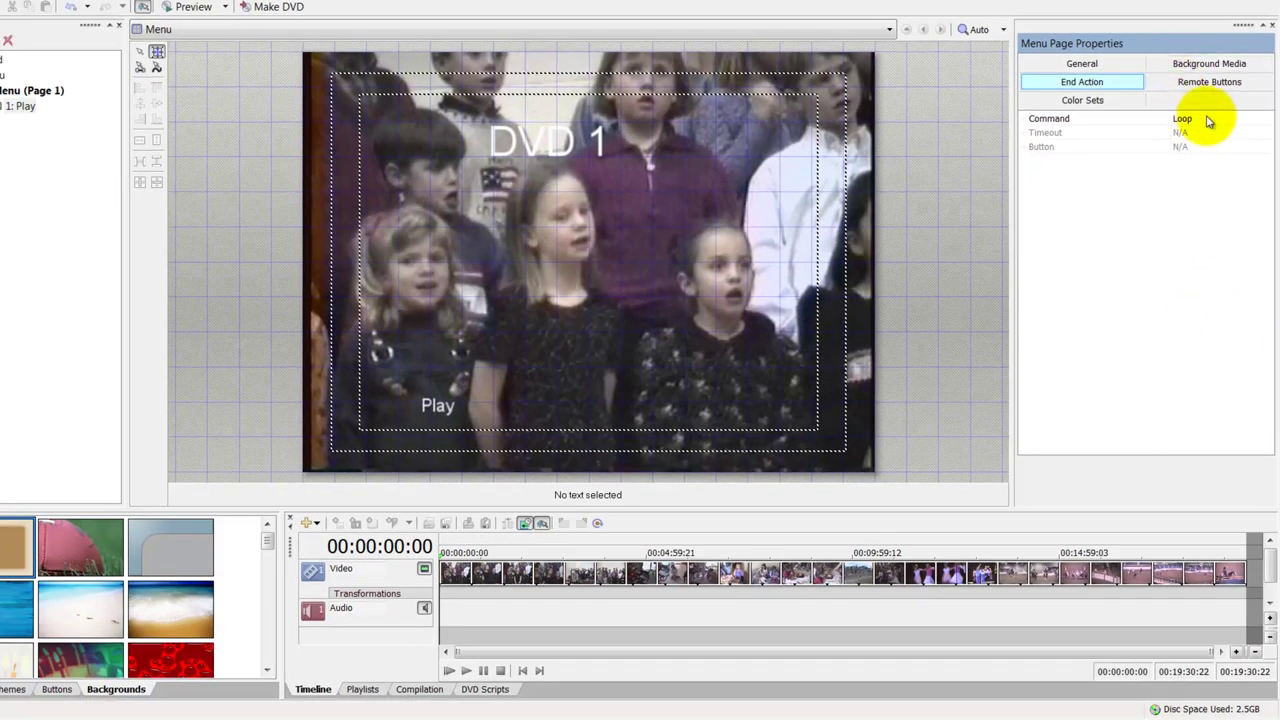
left_click(1190, 65)
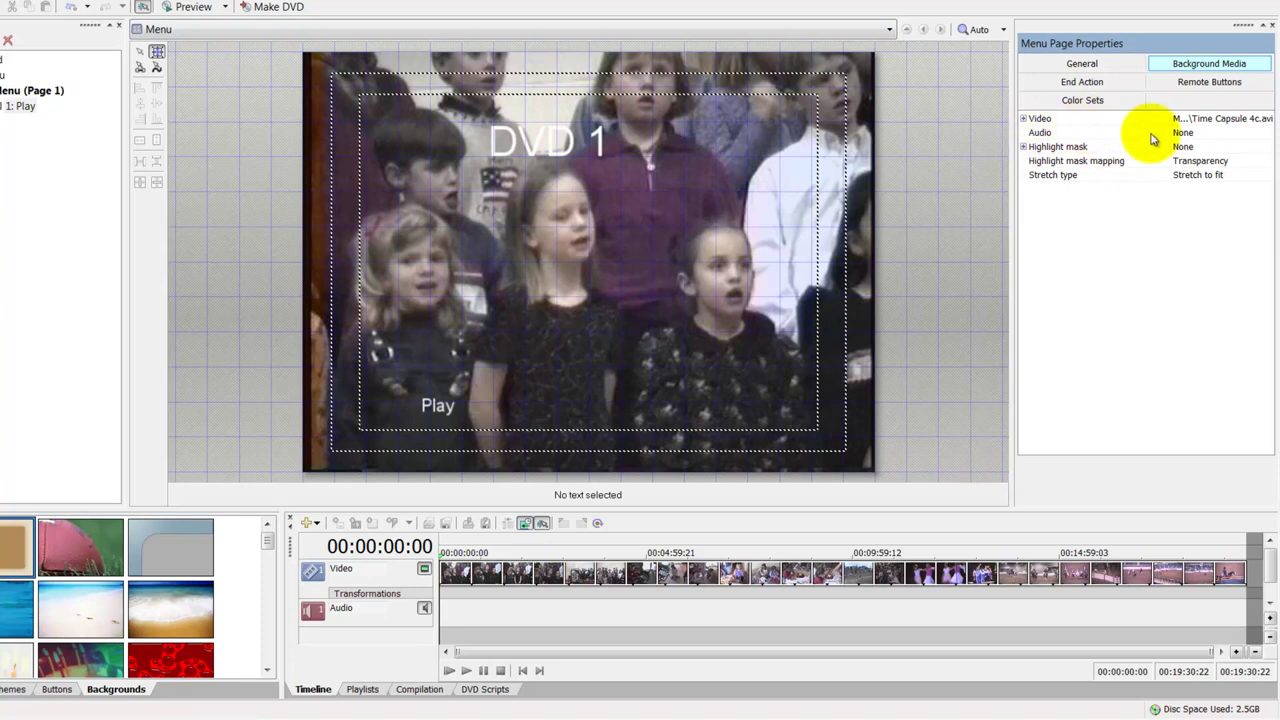
left_click(1184, 134)
left_click(1267, 134)
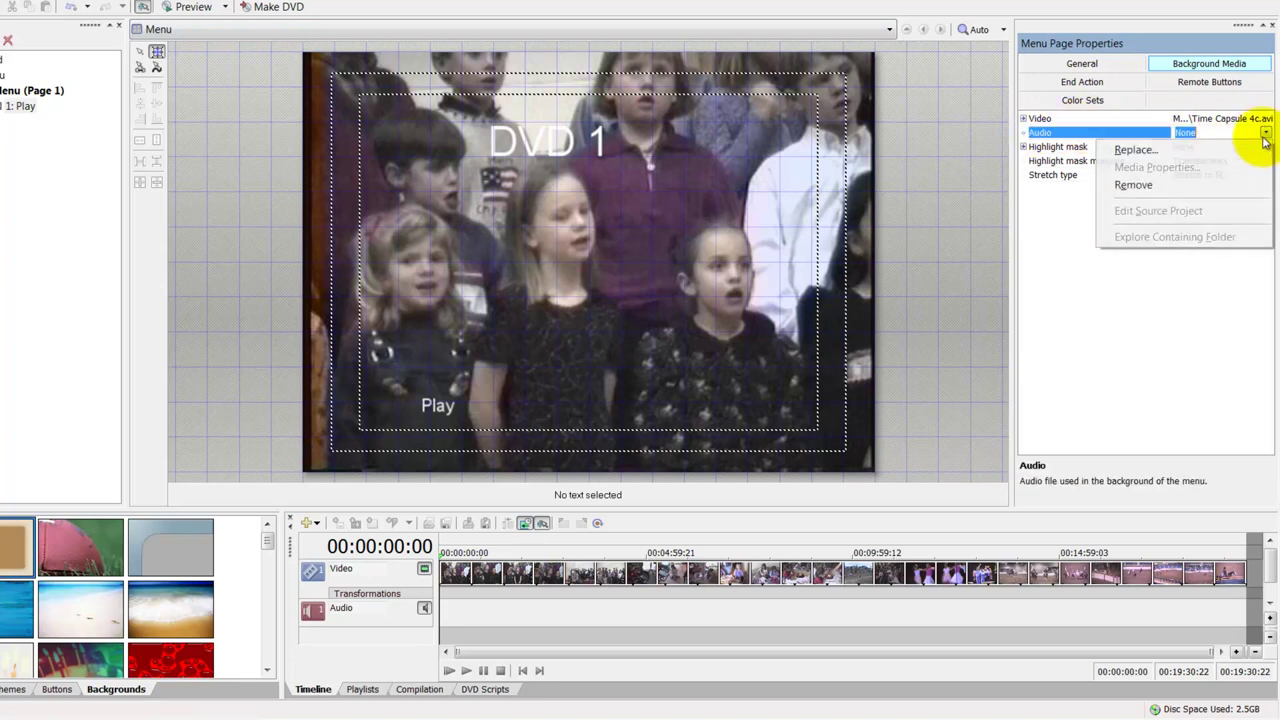
left_click(1158, 385)
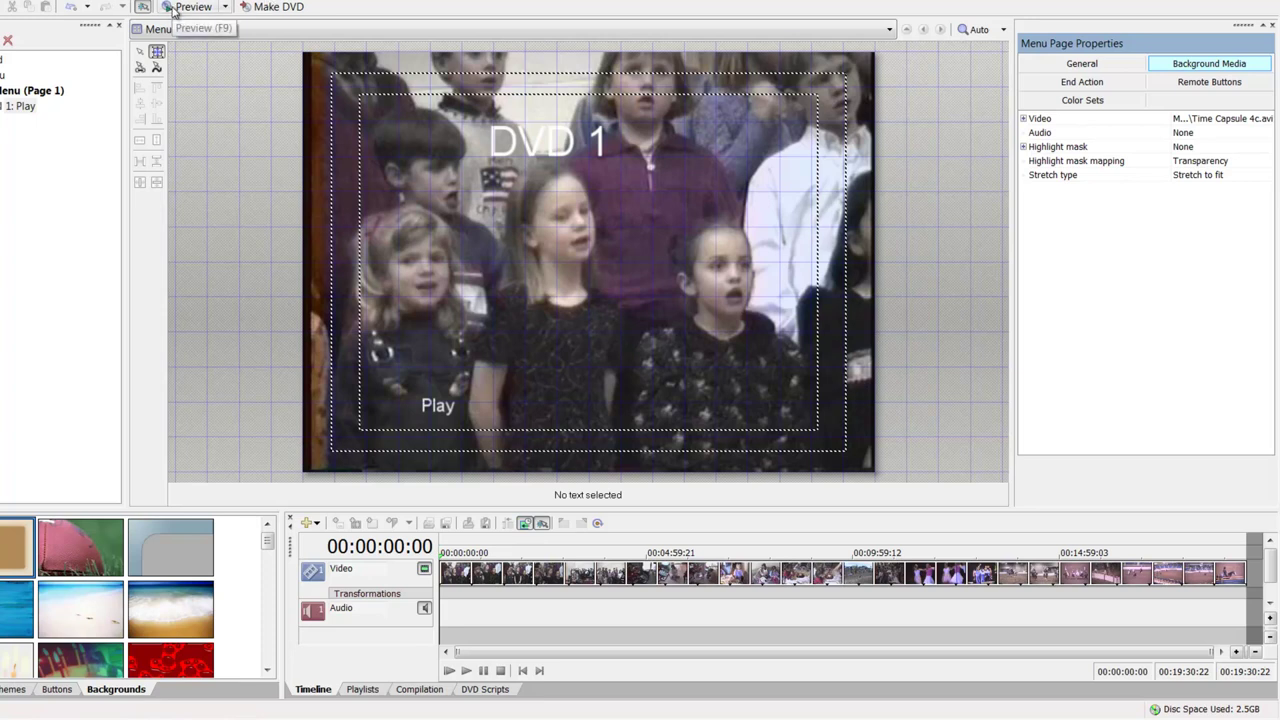
Step: Preview the disc, play the title from the menu, then close the preview
left_click(172, 8)
left_click(320, 580)
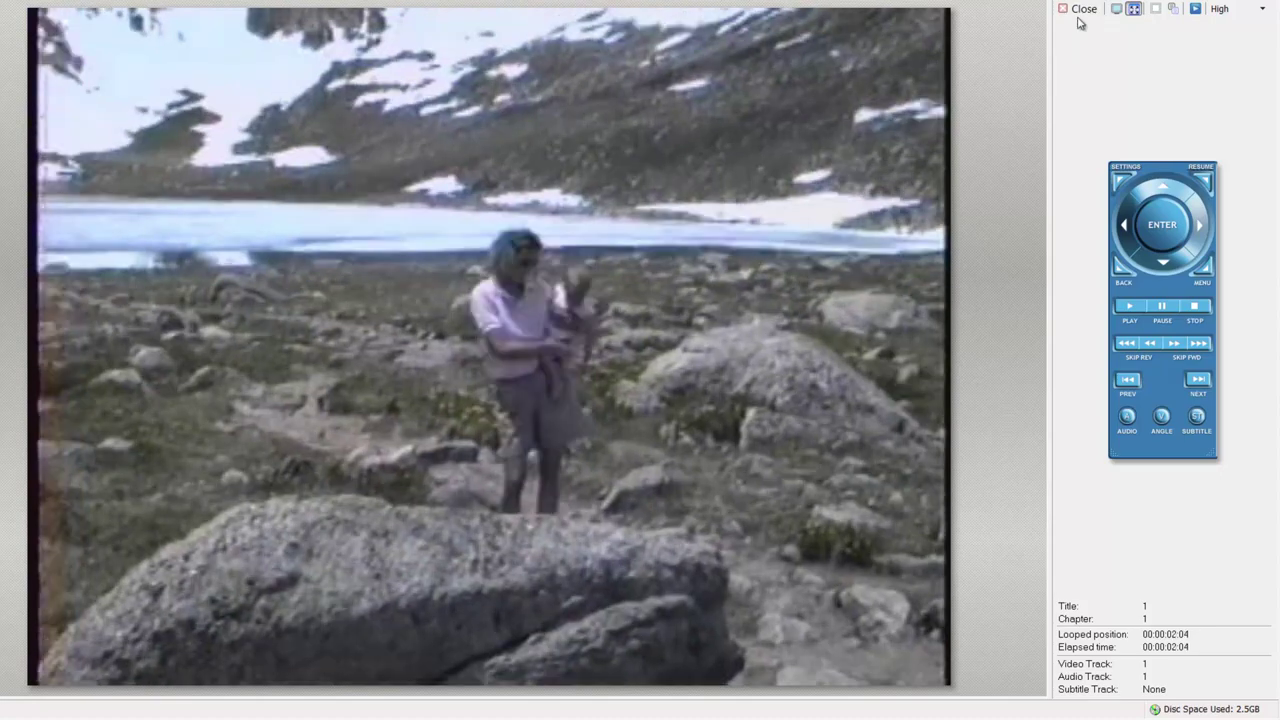
left_click(1080, 9)
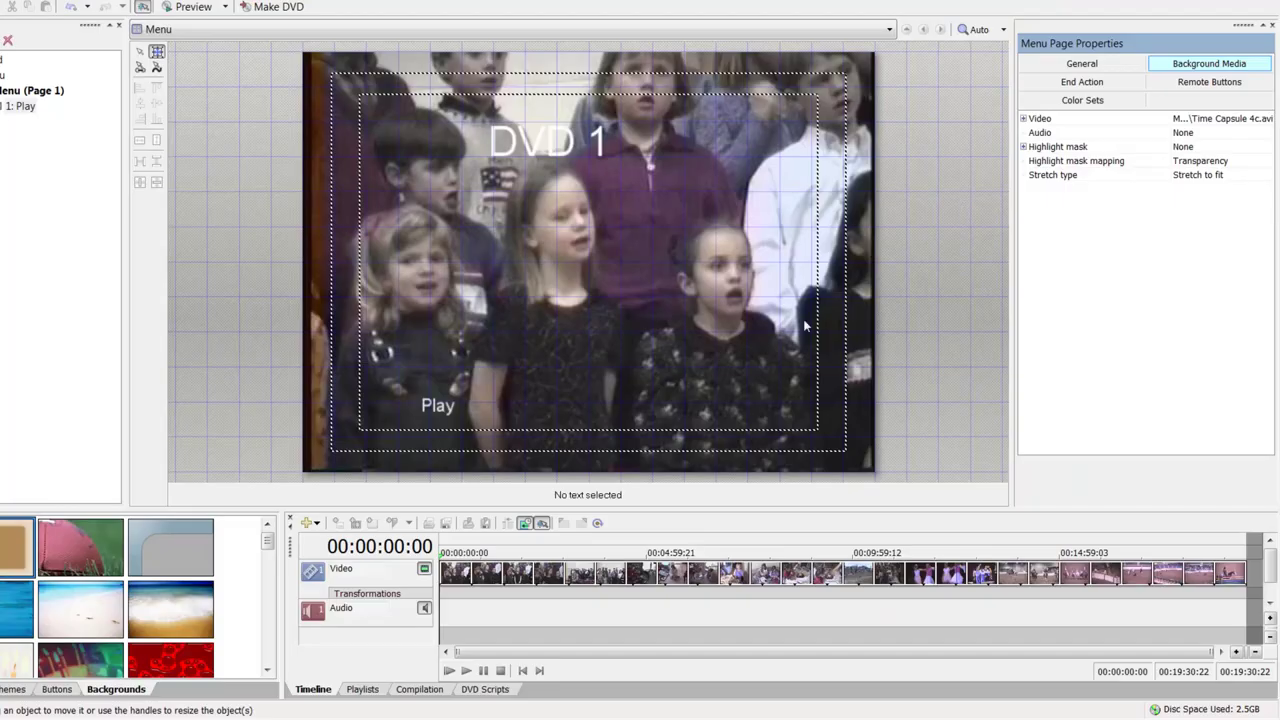
Step: Choose Burn in Make DVD and accept the Optimize Disc settings
left_click(270, 7)
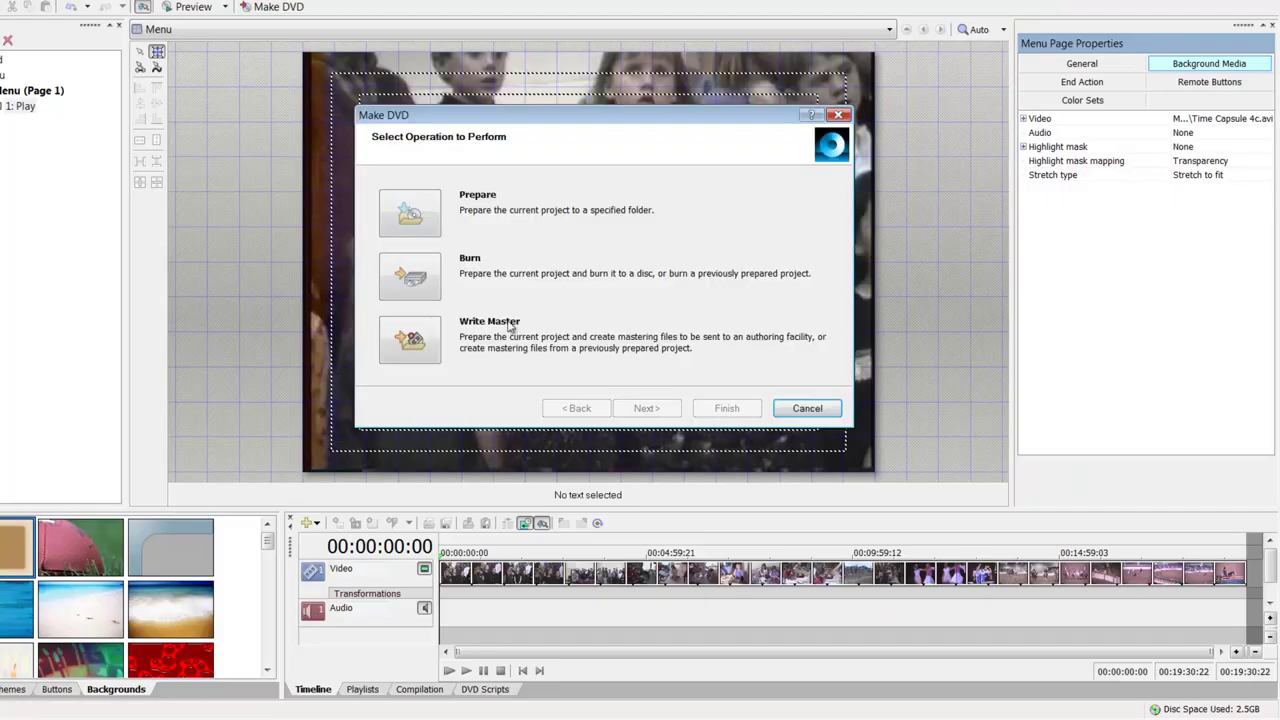
left_click(410, 277)
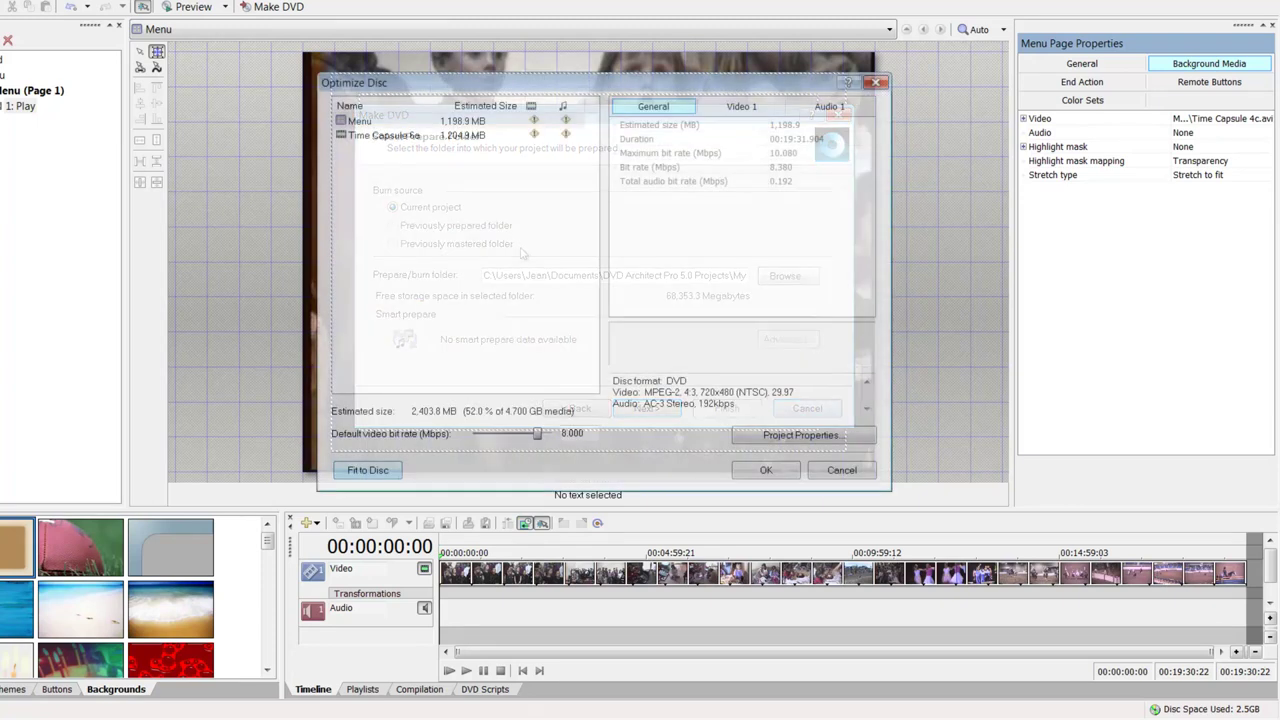
left_click(786, 475)
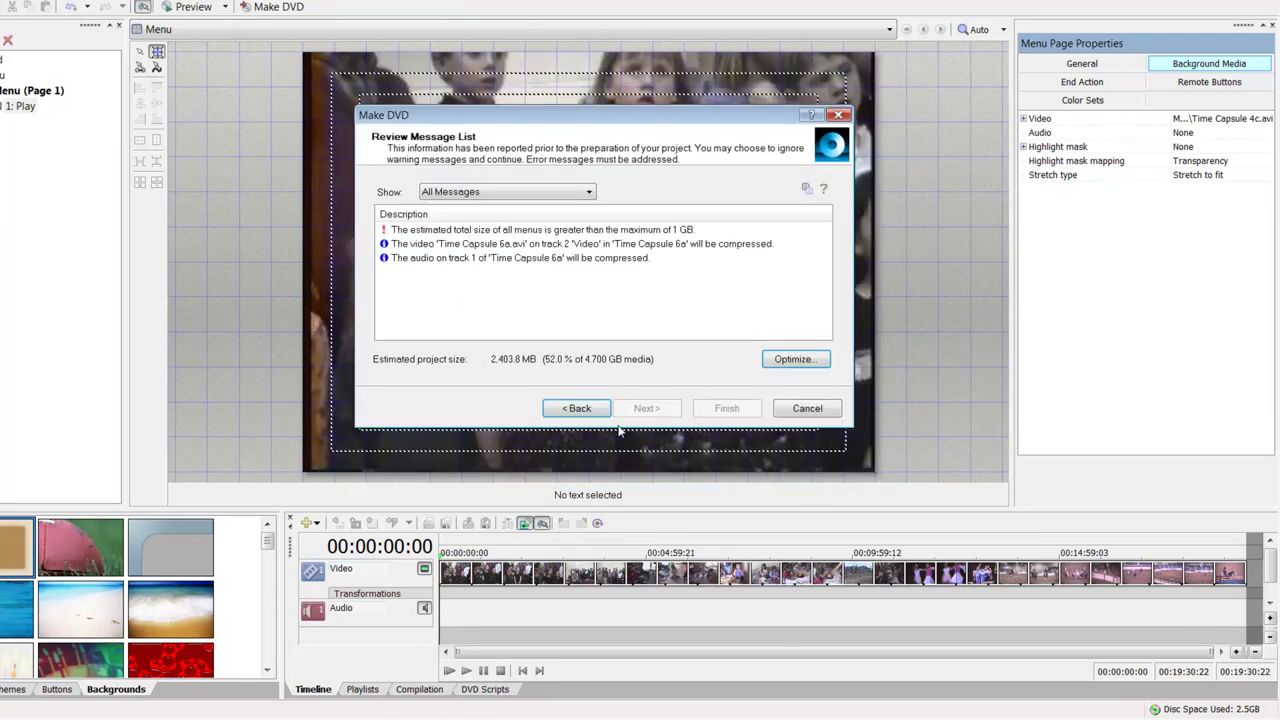